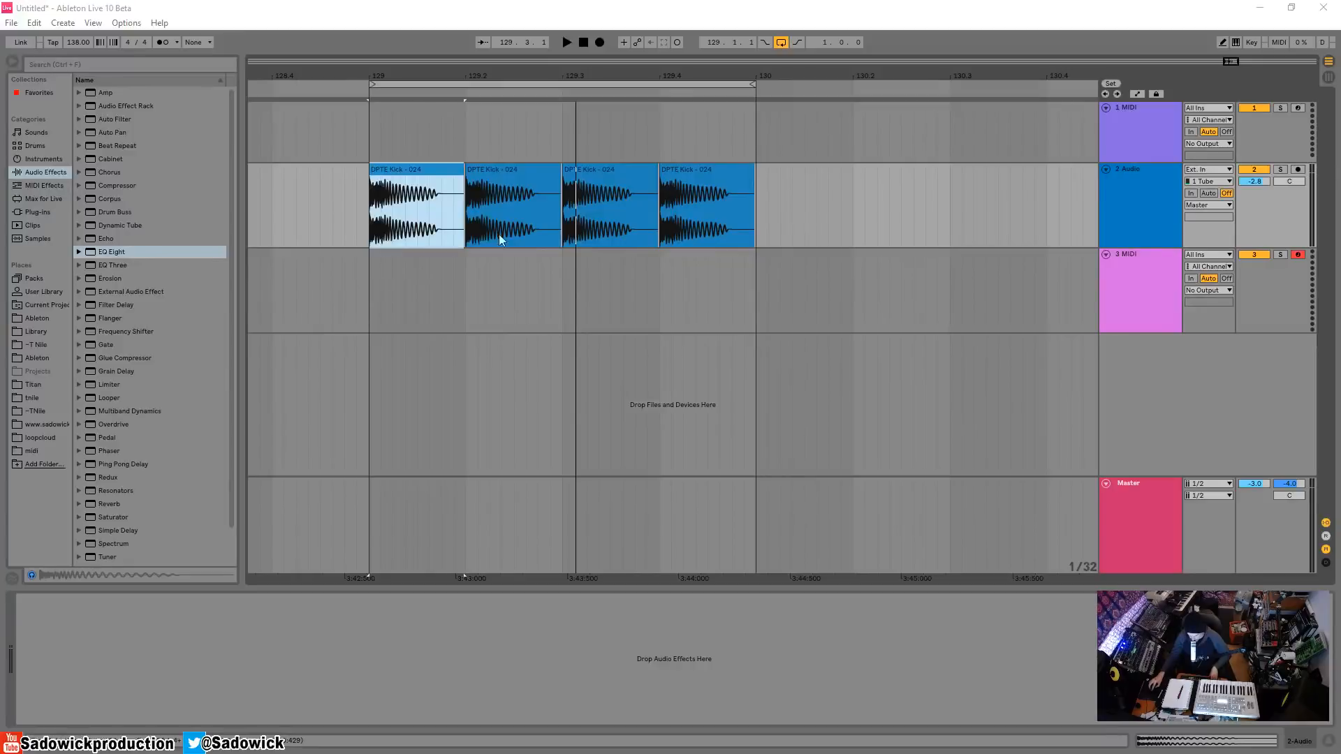
# Play the DPTE Kick loop on the audio track from bar 129 to hear it.
pyautogui.click(1278, 206)
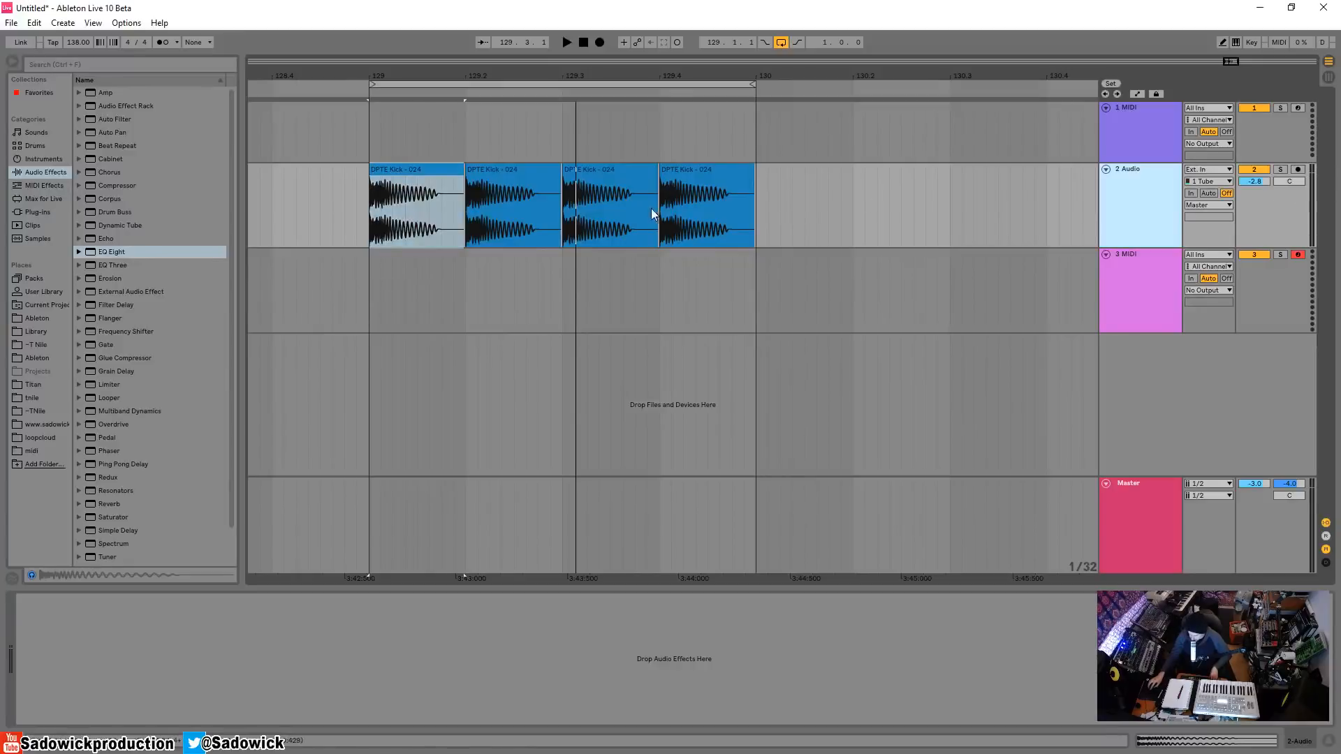
pyautogui.click(423, 168)
pyautogui.press('space')
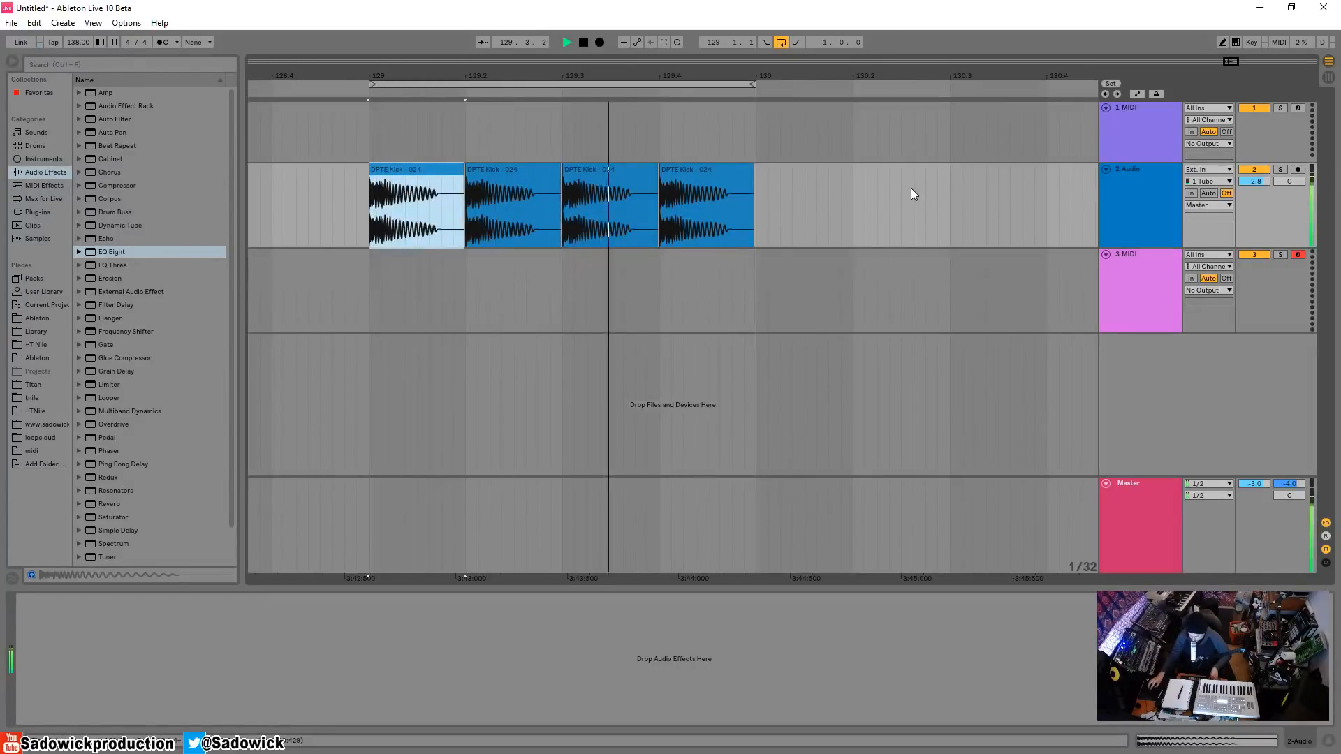
pyautogui.press('space')
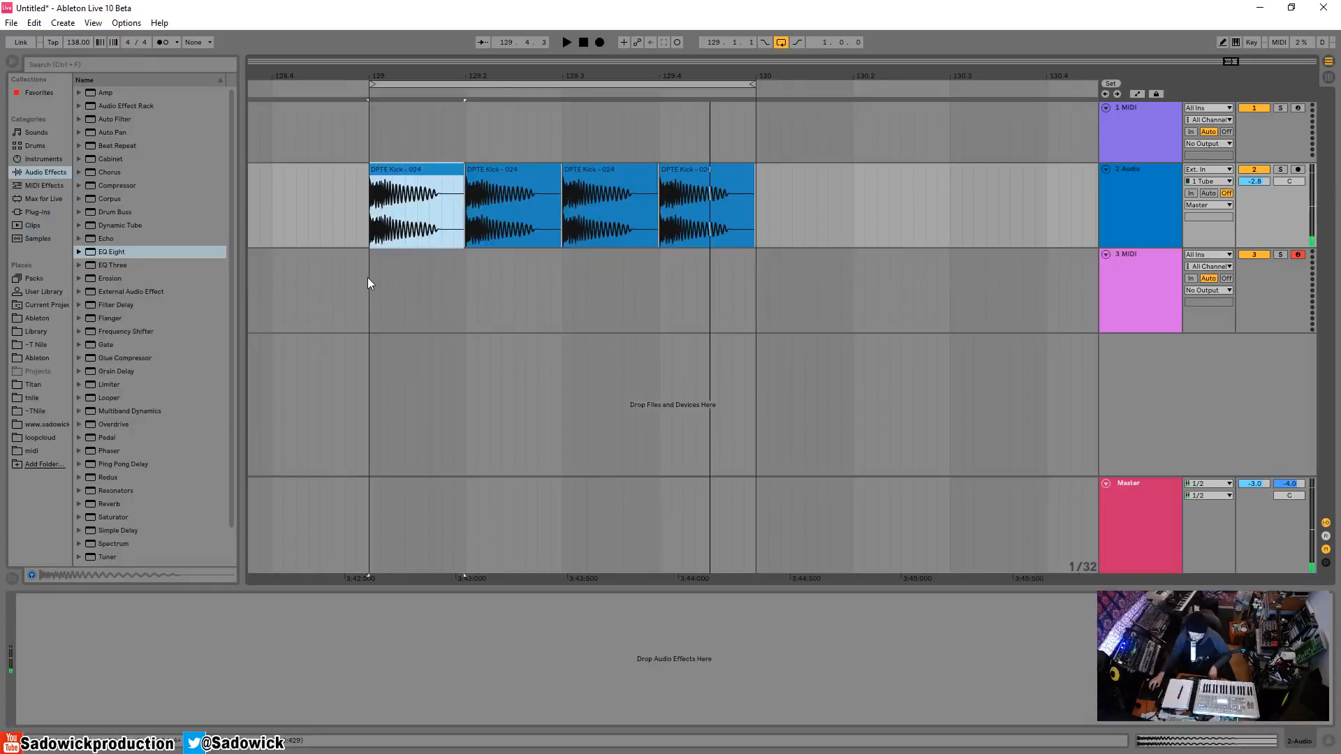
# Insert an empty one-bar MIDI clip on track 3, spanning bar 129 to 130 beneath the kick clips.
pyautogui.click(454, 289)
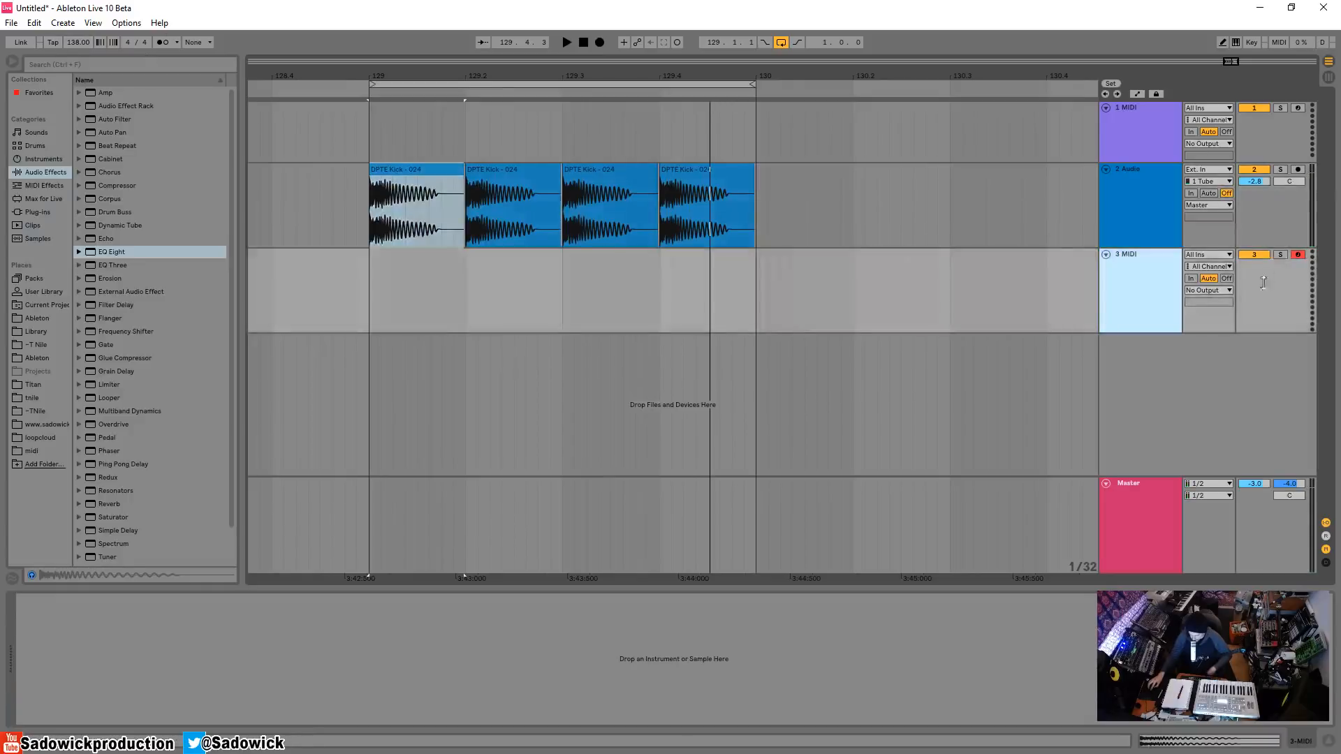
pyautogui.moveTo(373, 284); pyautogui.dragTo(781, 294)
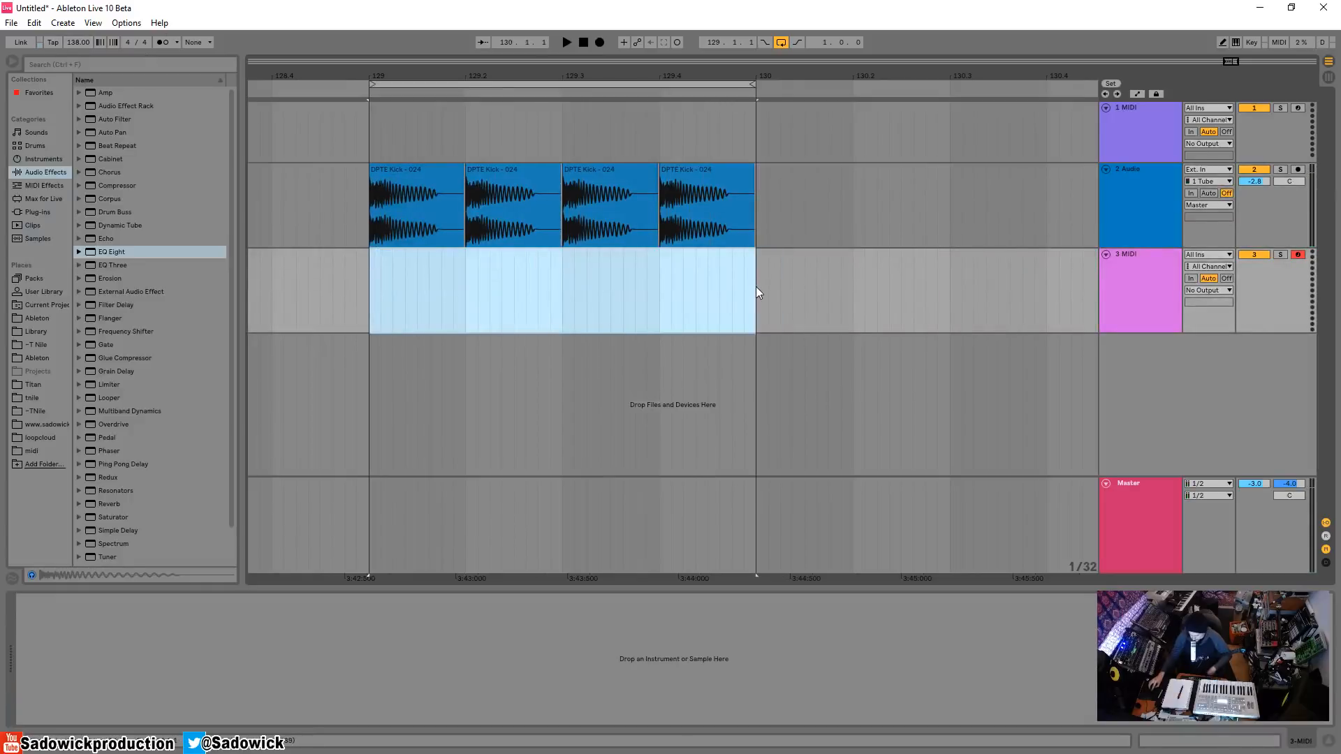
pyautogui.rightClick(534, 243)
pyautogui.click(418, 275)
pyautogui.moveTo(373, 279); pyautogui.dragTo(754, 292)
pyautogui.rightClick(717, 259)
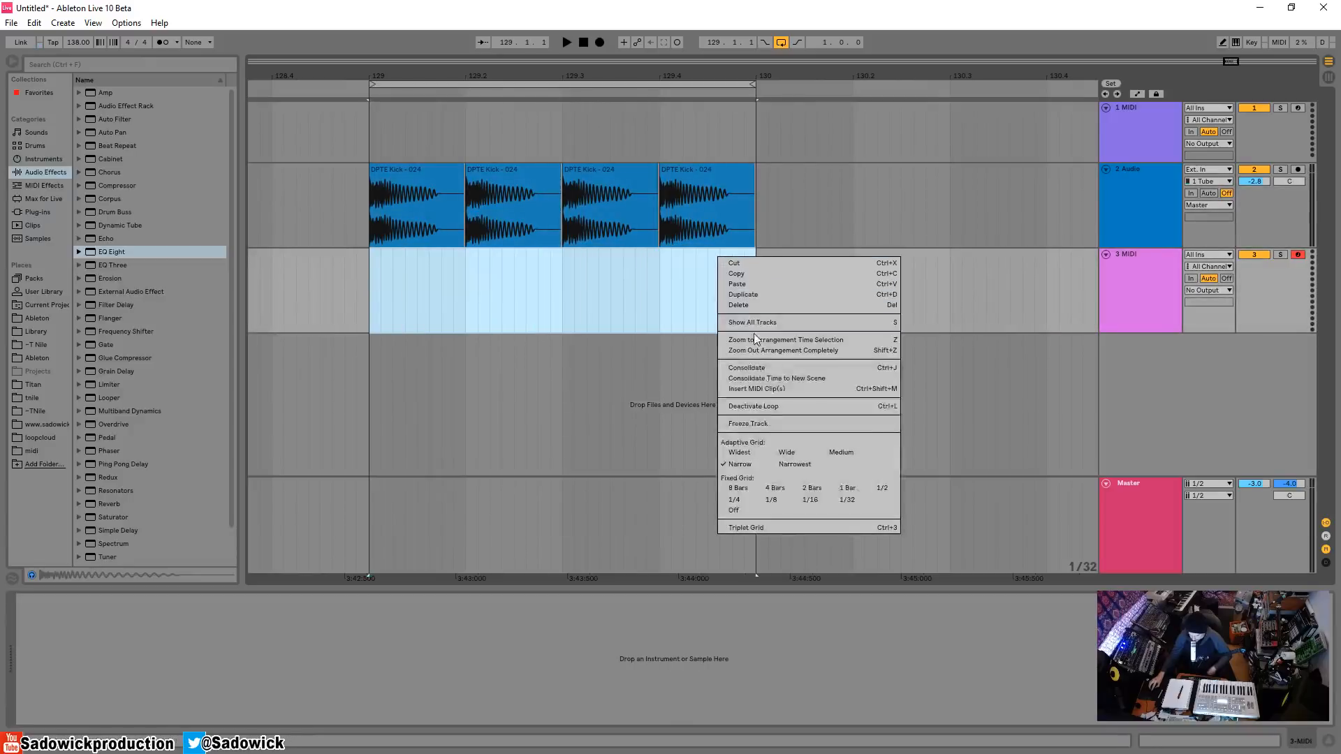
pyautogui.click(772, 389)
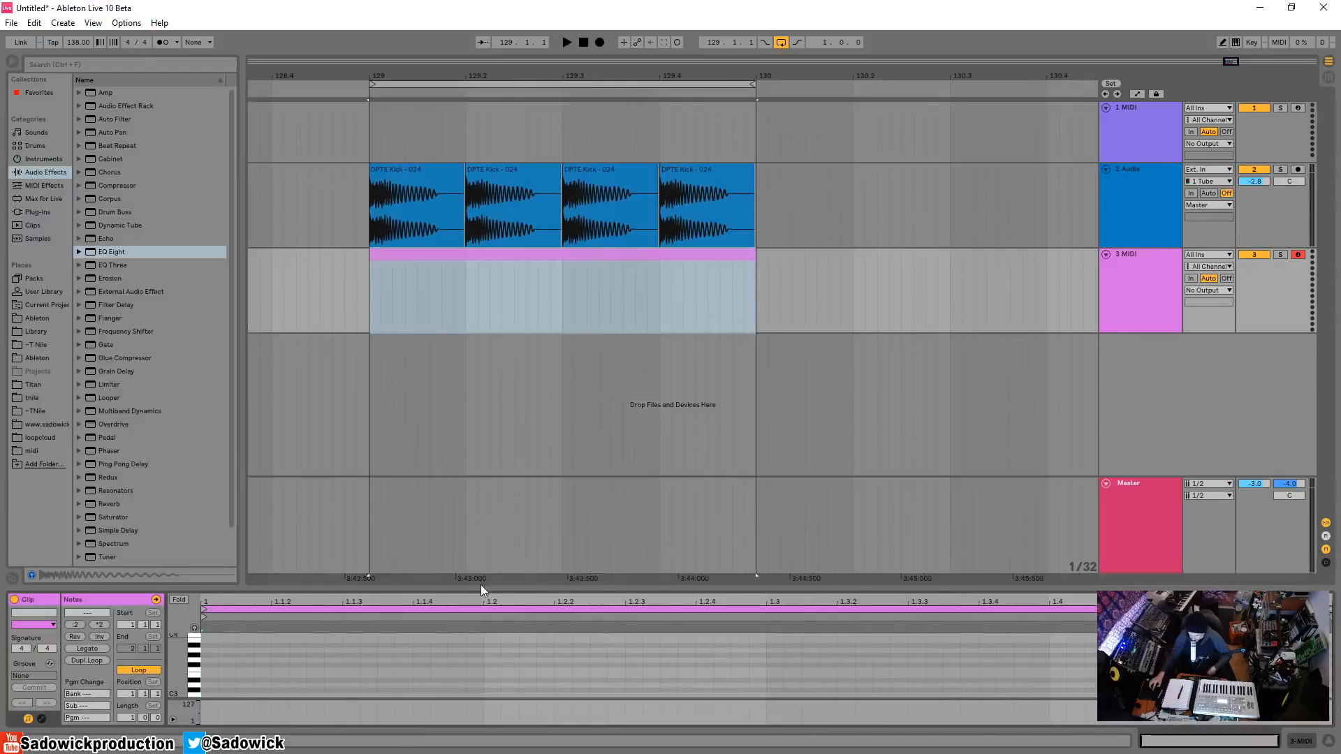
# Draw a G2 note across the full bar of the MIDI clip and transpose it down one octave to G1.
pyautogui.moveTo(480, 585); pyautogui.dragTo(468, 417)
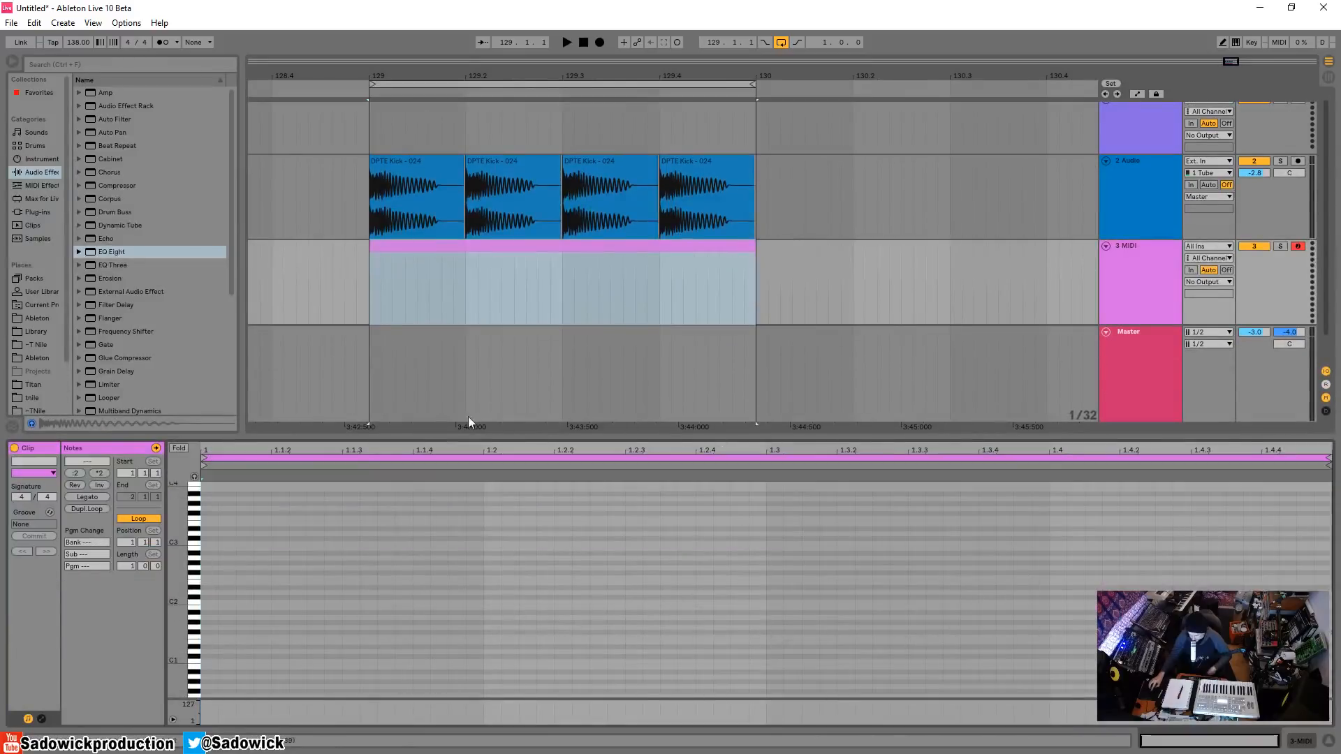
pyautogui.doubleClick(213, 569)
pyautogui.moveTo(217, 568); pyautogui.dragTo(1330, 568)
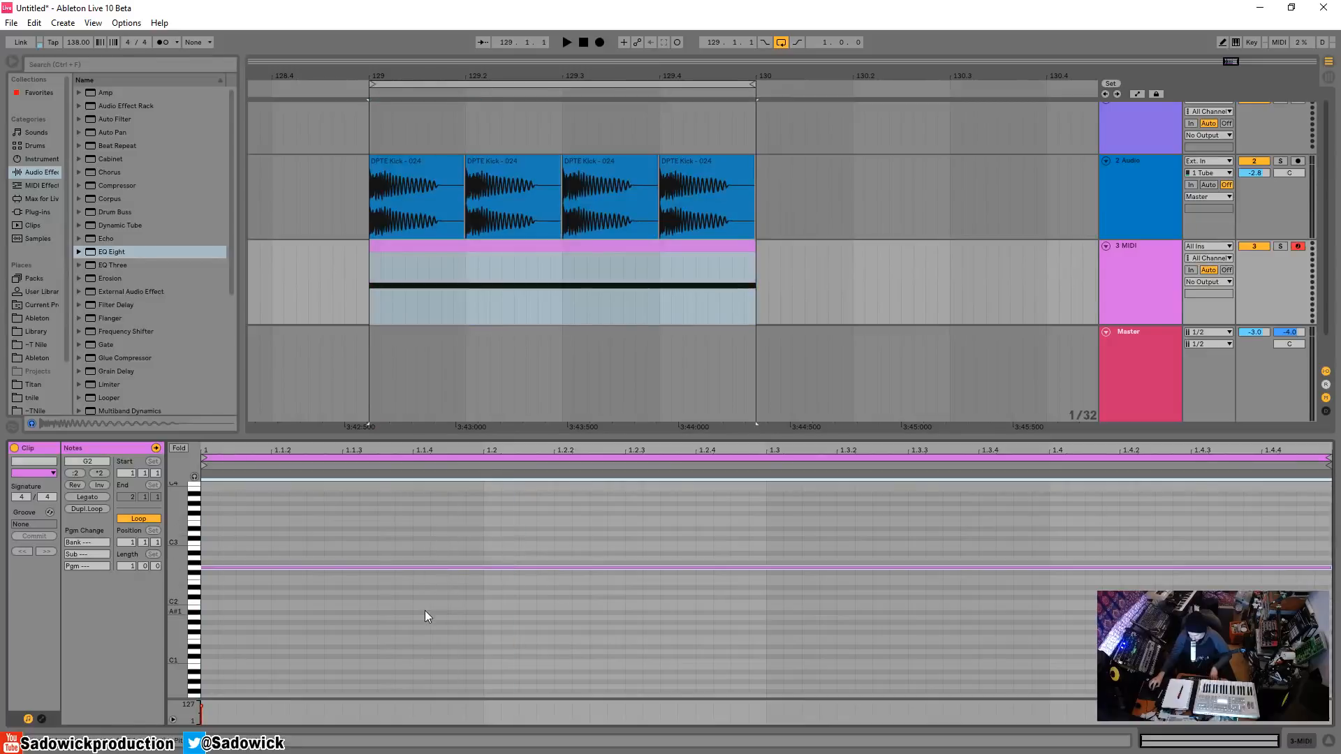
pyautogui.hotkey('shift', 'Down')
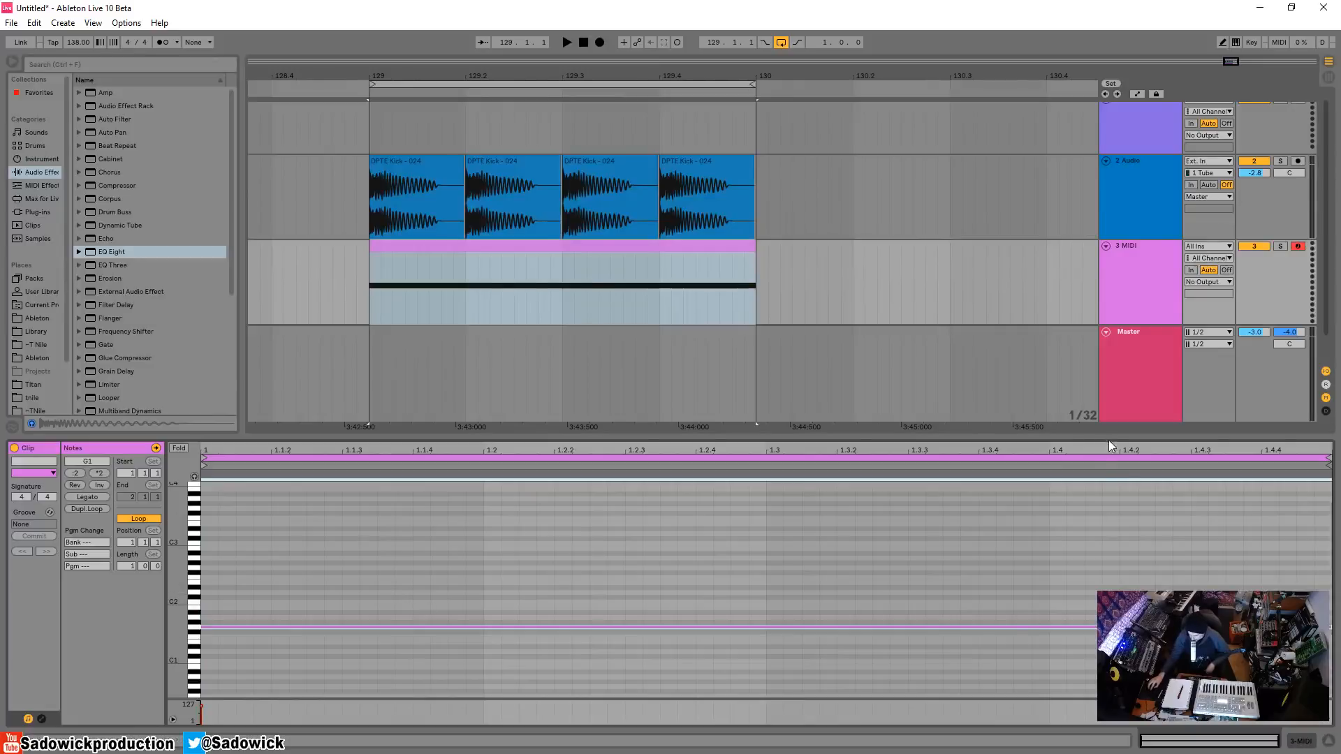
pyautogui.moveTo(1109, 438); pyautogui.dragTo(1109, 549)
pyautogui.click(1311, 742)
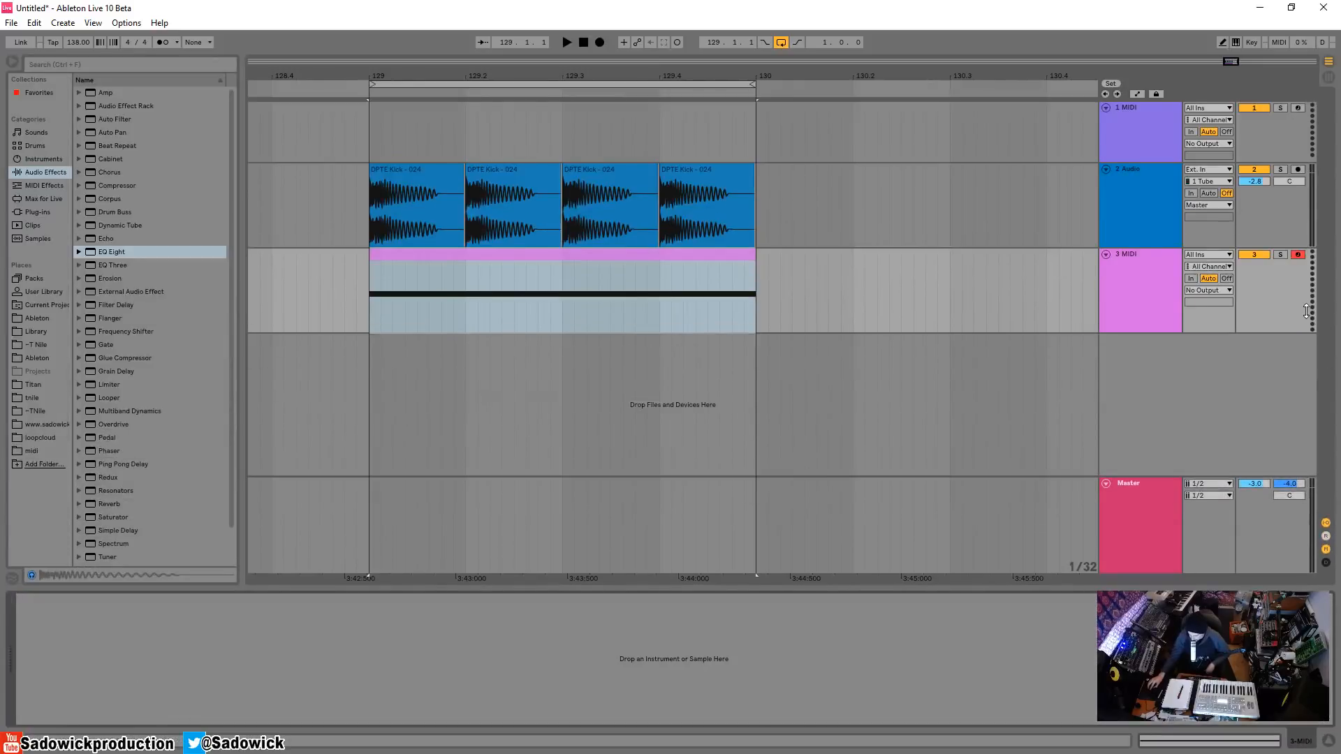
# Load the Serum_x64 plug-in instrument onto MIDI track 3.
pyautogui.click(299, 281)
pyautogui.click(35, 212)
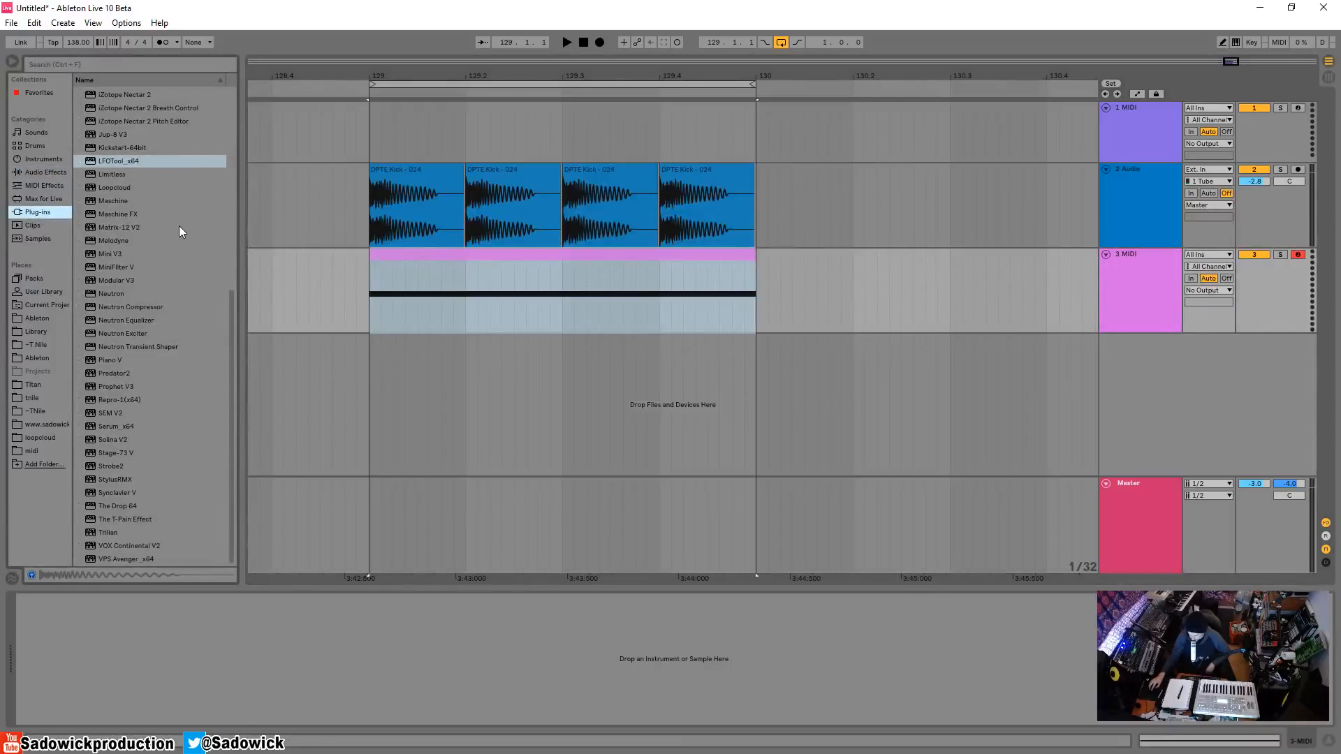
pyautogui.scroll(1, 128, 233)
pyautogui.scroll(-1, 127, 234)
pyautogui.moveTo(119, 426); pyautogui.dragTo(481, 266)
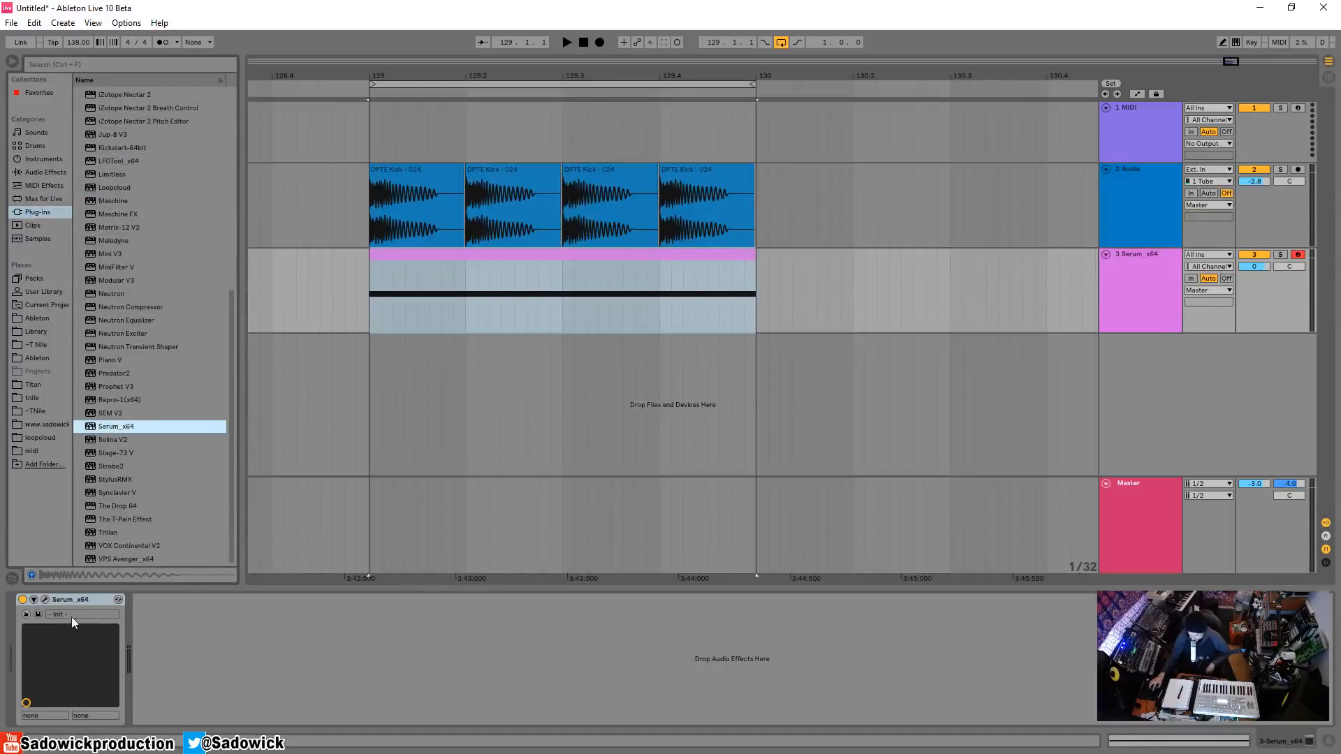
# Open the Serum editor, solo its track and play the loop to hear the Init patch.
pyautogui.click(45, 598)
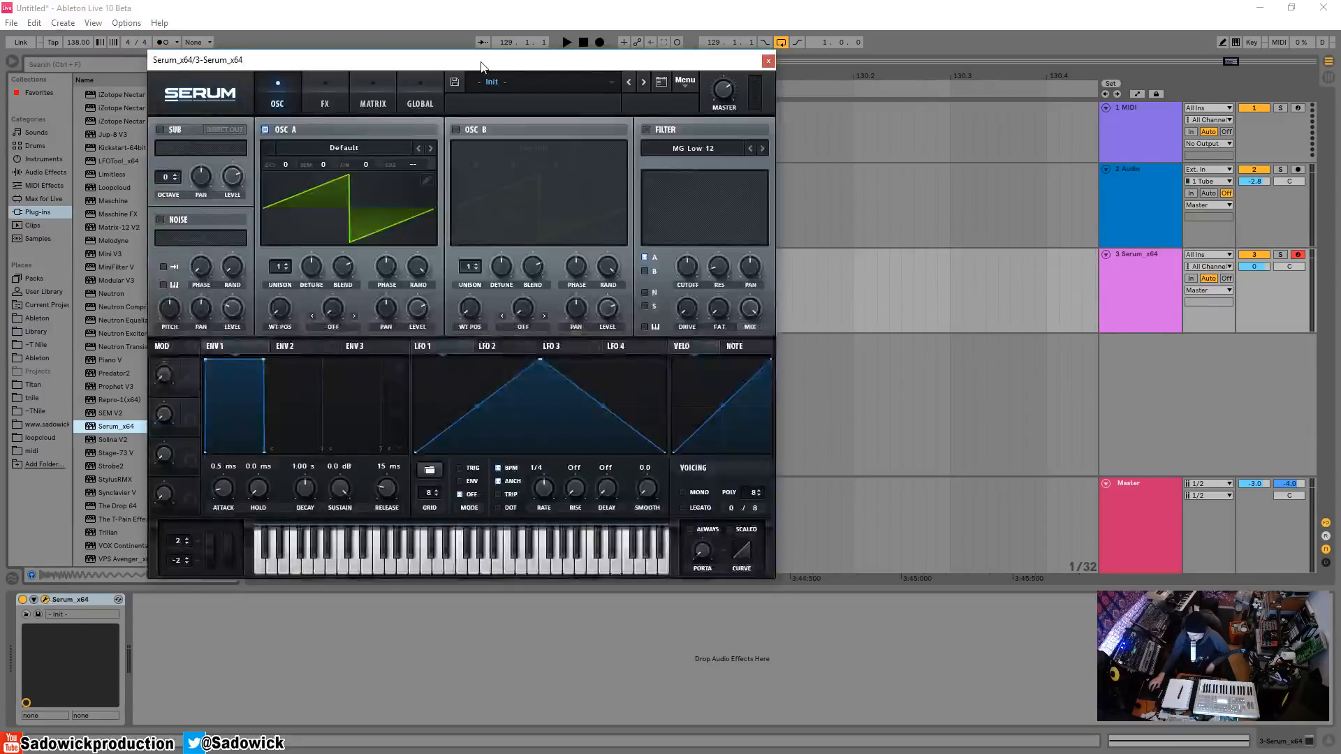
pyautogui.moveTo(481, 63); pyautogui.dragTo(454, 78)
pyautogui.click(1280, 256)
pyautogui.press('space')
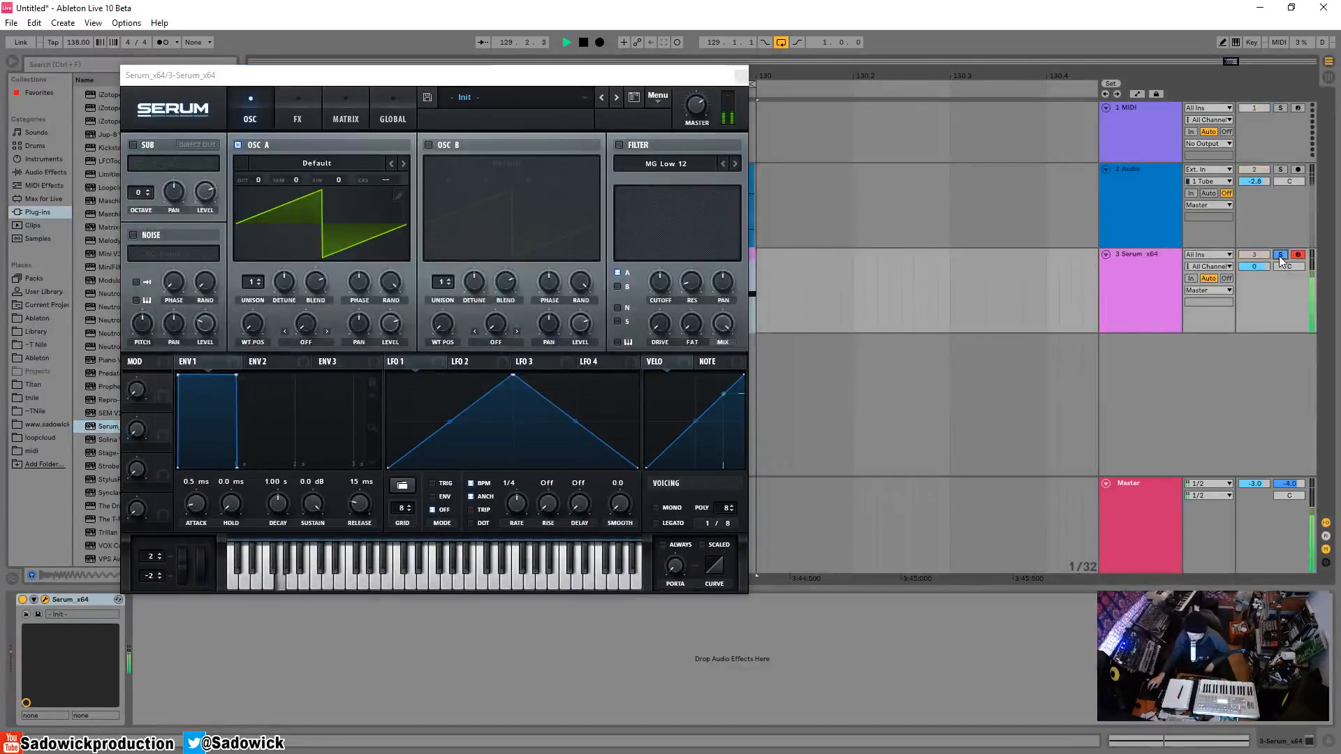
pyautogui.press('space')
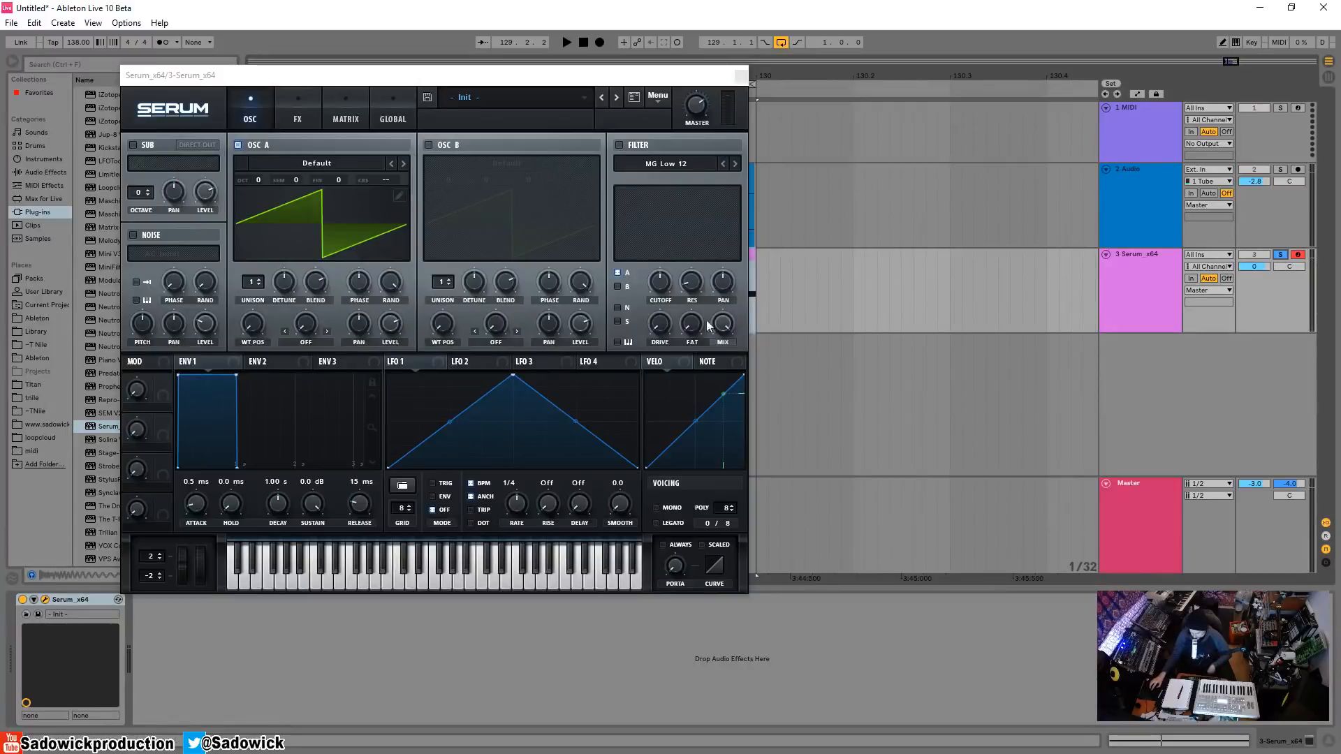
# Enable Serum's MG Low 12 filter, lower its cutoff and listen to the filtered sound.
pyautogui.click(619, 144)
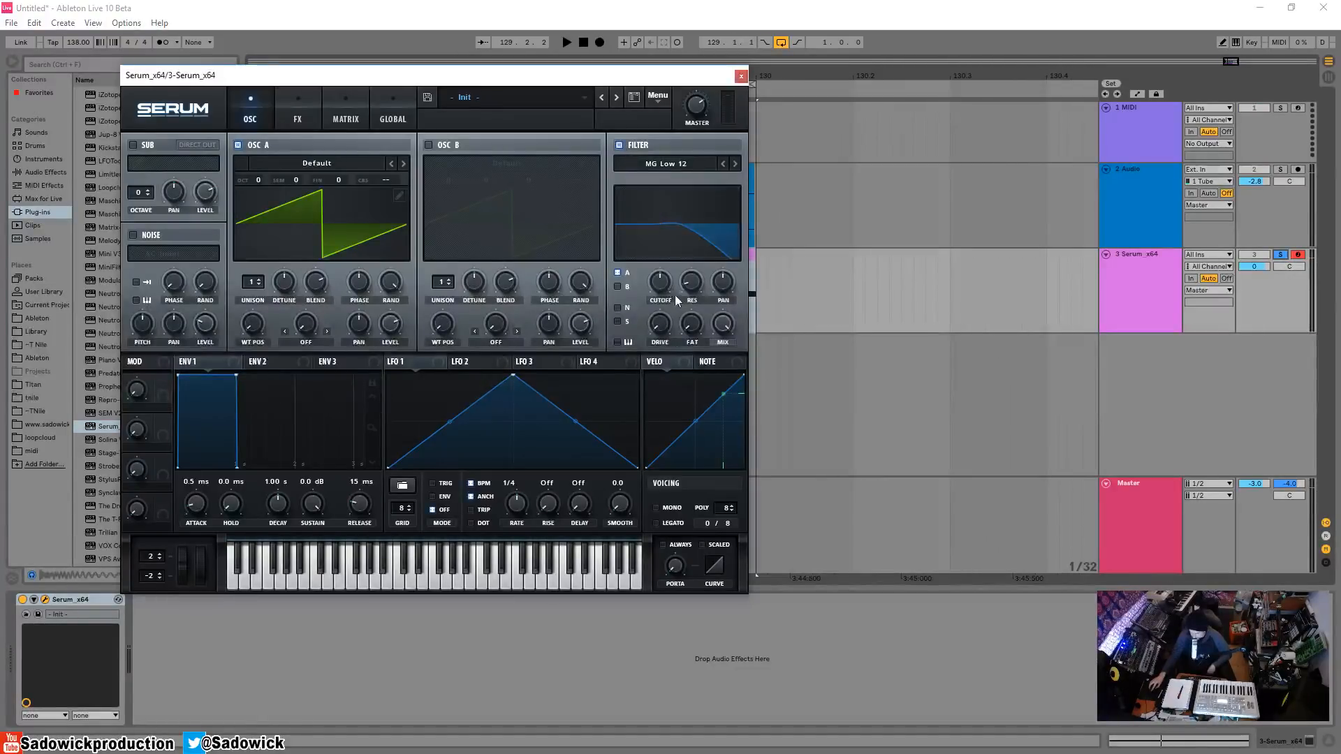
pyautogui.moveTo(677, 300)
pyautogui.mouseDown()
pyautogui.moveTo(669, 331)
pyautogui.moveTo(654, 260)
pyautogui.moveTo(667, 277)
pyautogui.mouseUp()
pyautogui.press('space')
pyautogui.press('space')
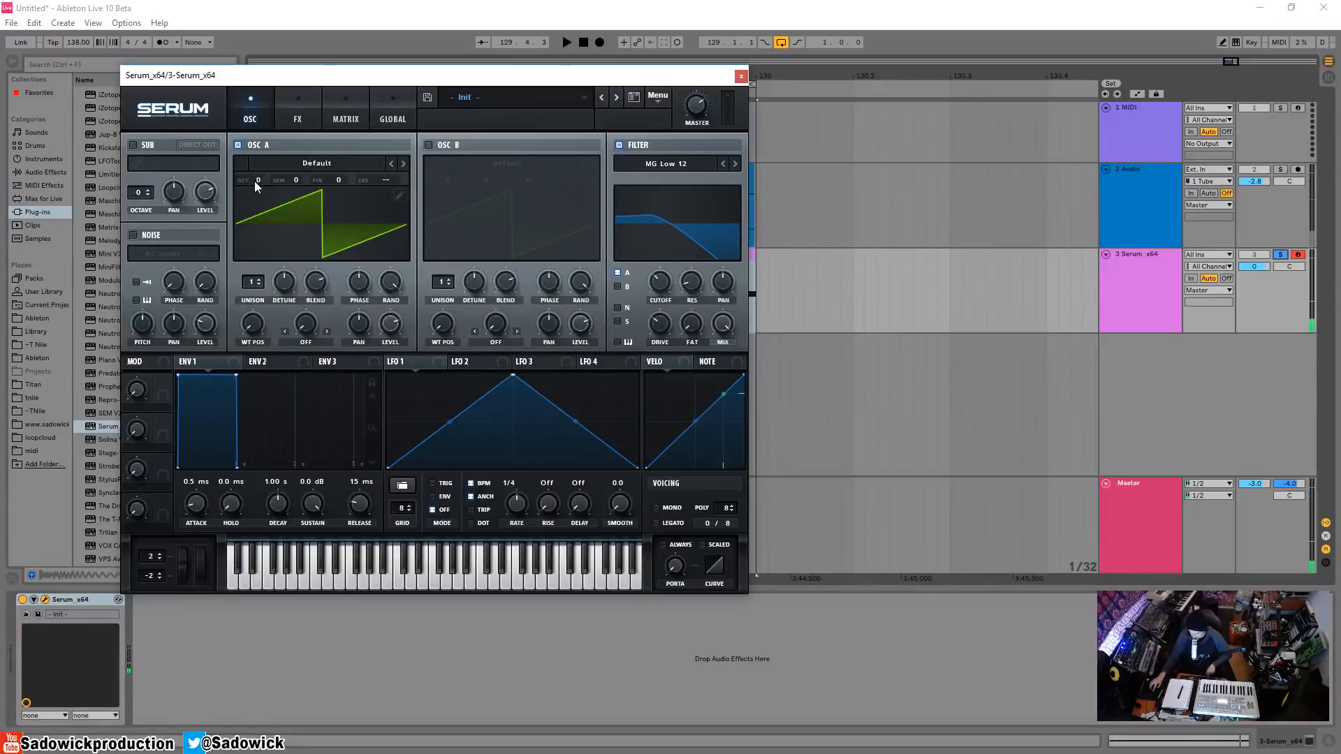
# Set oscillator A's octave to -1 and adjust the filter cutoff while the loop plays.
pyautogui.moveTo(256, 182); pyautogui.dragTo(256, 193)
pyautogui.press('space')
pyautogui.moveTo(667, 288); pyautogui.dragTo(667, 293)
pyautogui.press('space')
# Apply LFO 1 modulation to the filter cutoff and play the loop to hear it.
pyautogui.moveTo(643, 292); pyautogui.dragTo(649, 282)
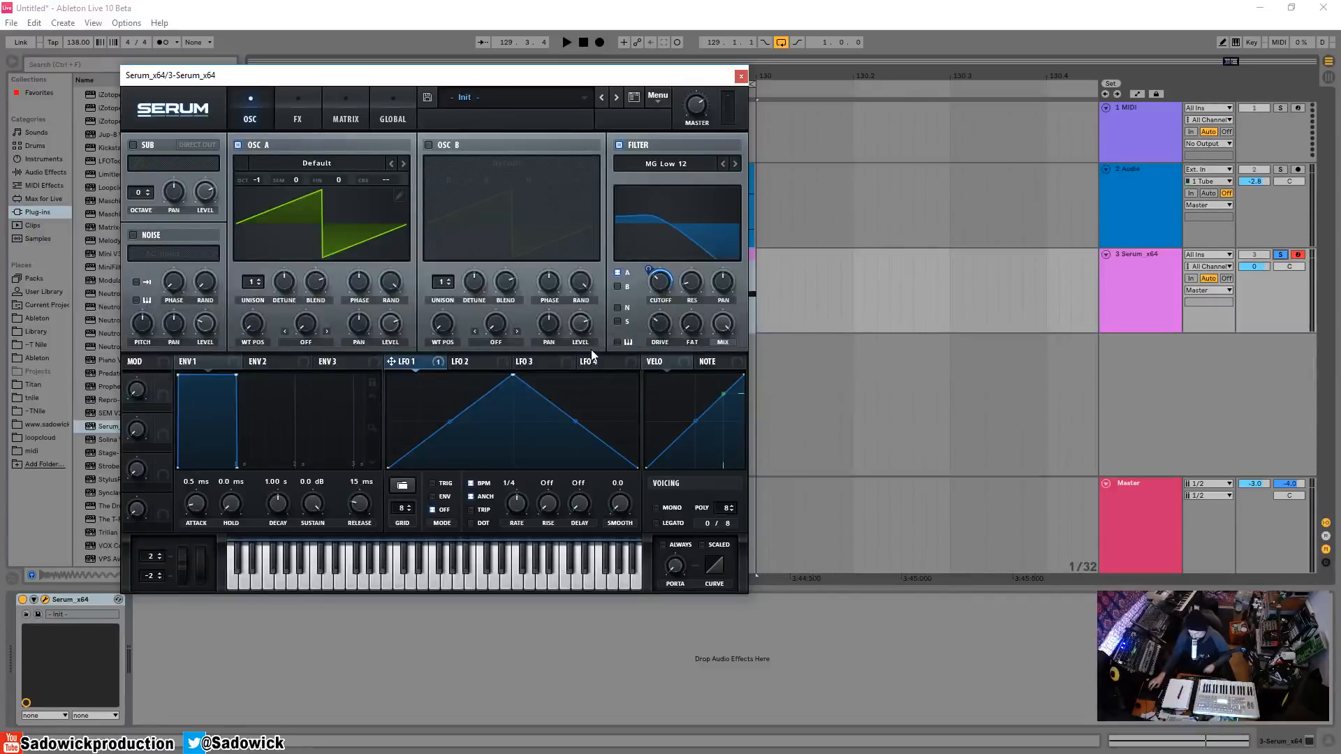
pyautogui.press('space')
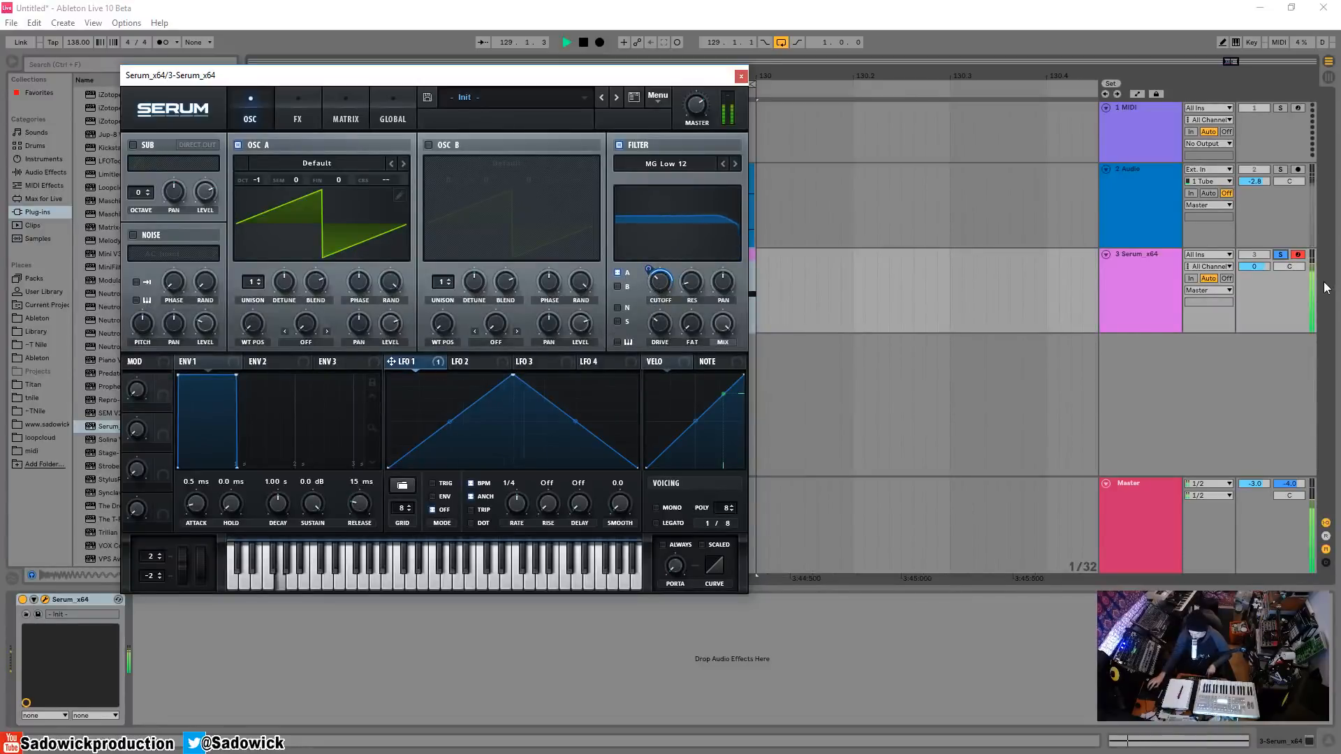
pyautogui.press('space')
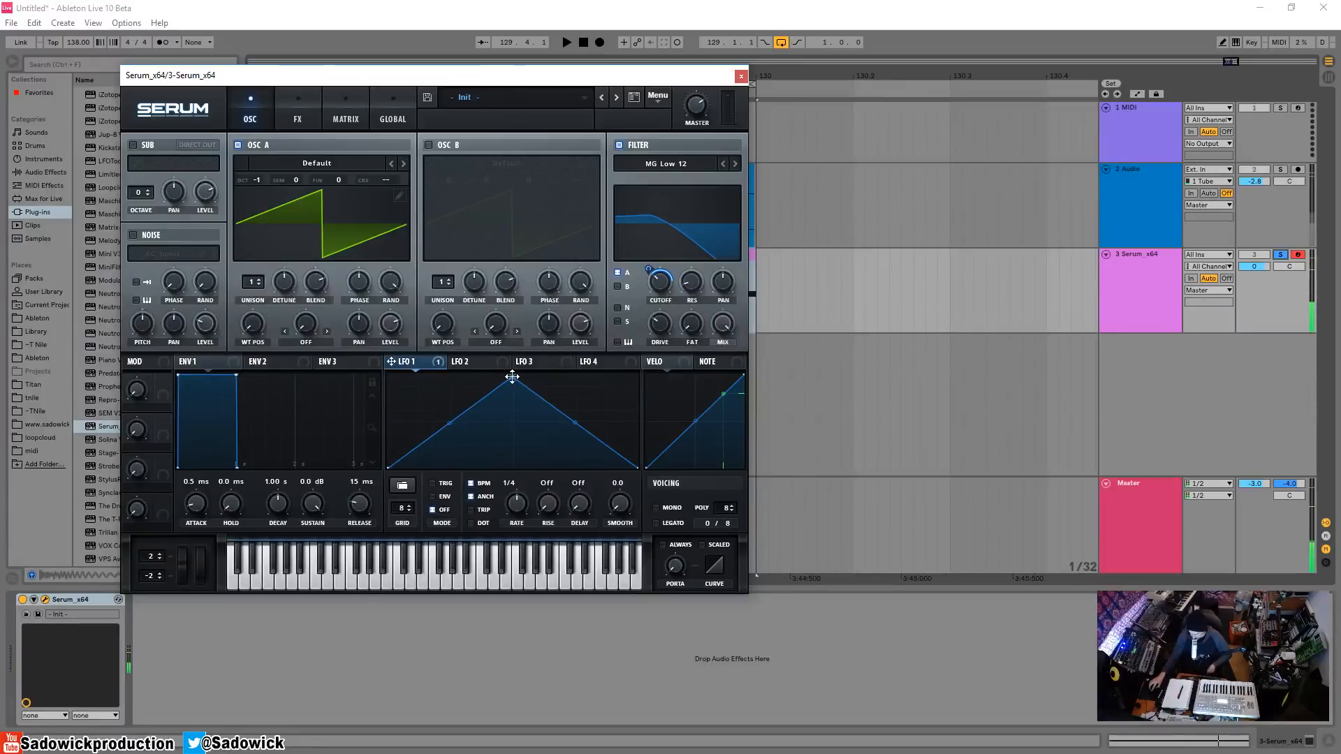
# Reshape LFO 1 into a curved decay from full level at the start to near zero at the midpoint, and listen to it.
pyautogui.moveTo(513, 375); pyautogui.dragTo(305, 356)
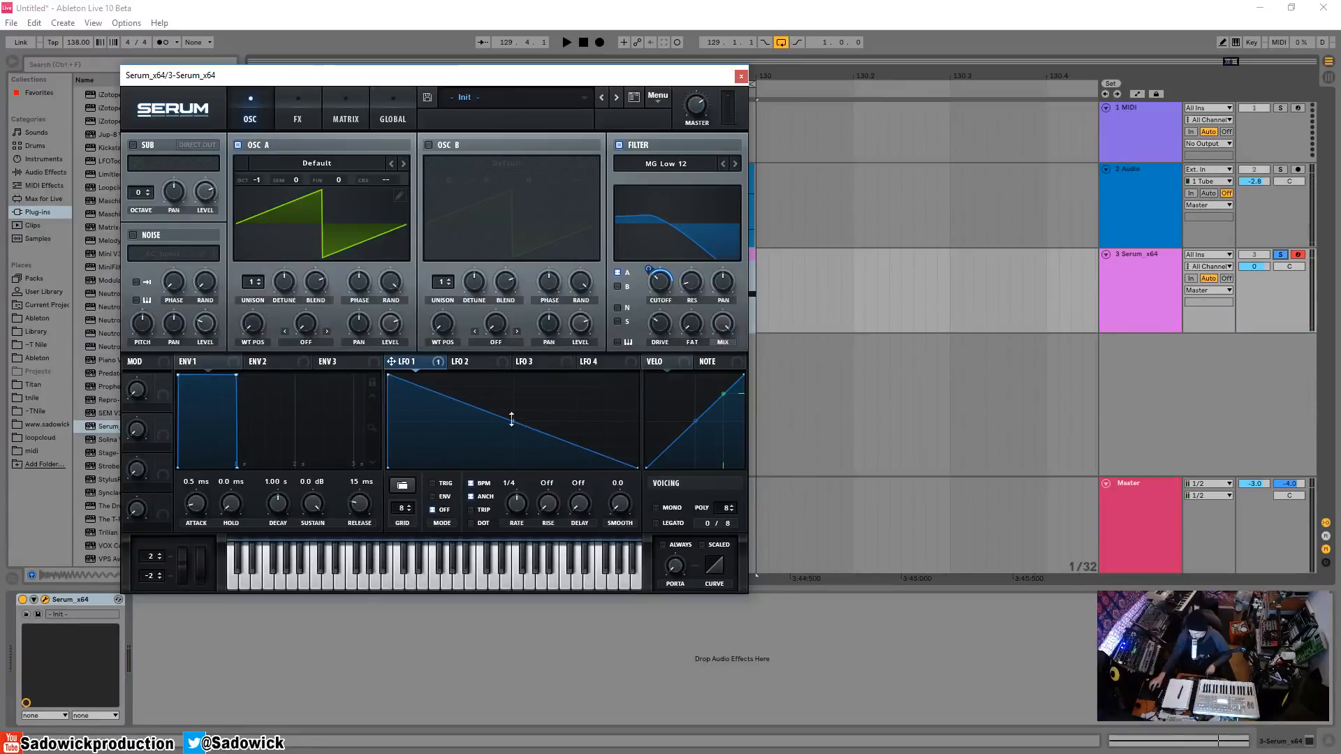
pyautogui.moveTo(494, 415); pyautogui.dragTo(514, 468)
pyautogui.moveTo(453, 424); pyautogui.dragTo(453, 435)
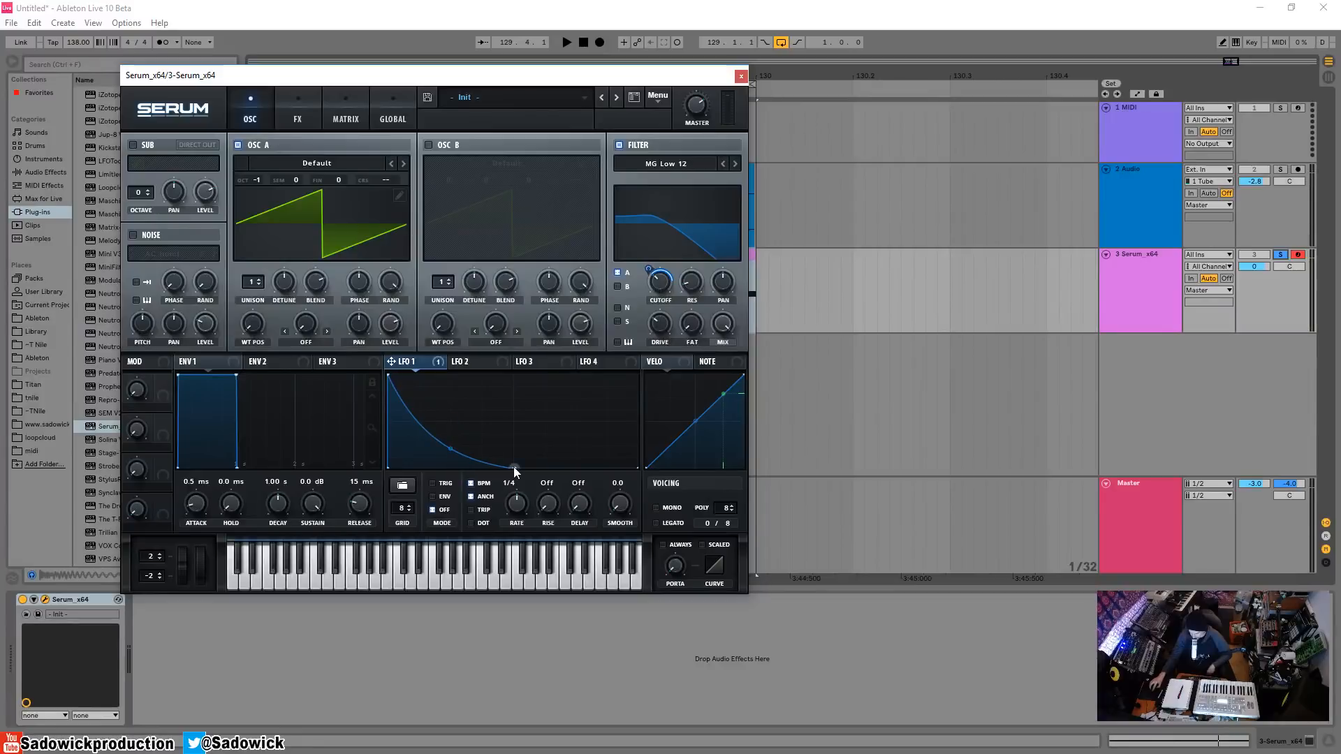
pyautogui.moveTo(514, 472)
pyautogui.mouseDown()
pyautogui.moveTo(509, 455)
pyautogui.moveTo(513, 466)
pyautogui.mouseUp()
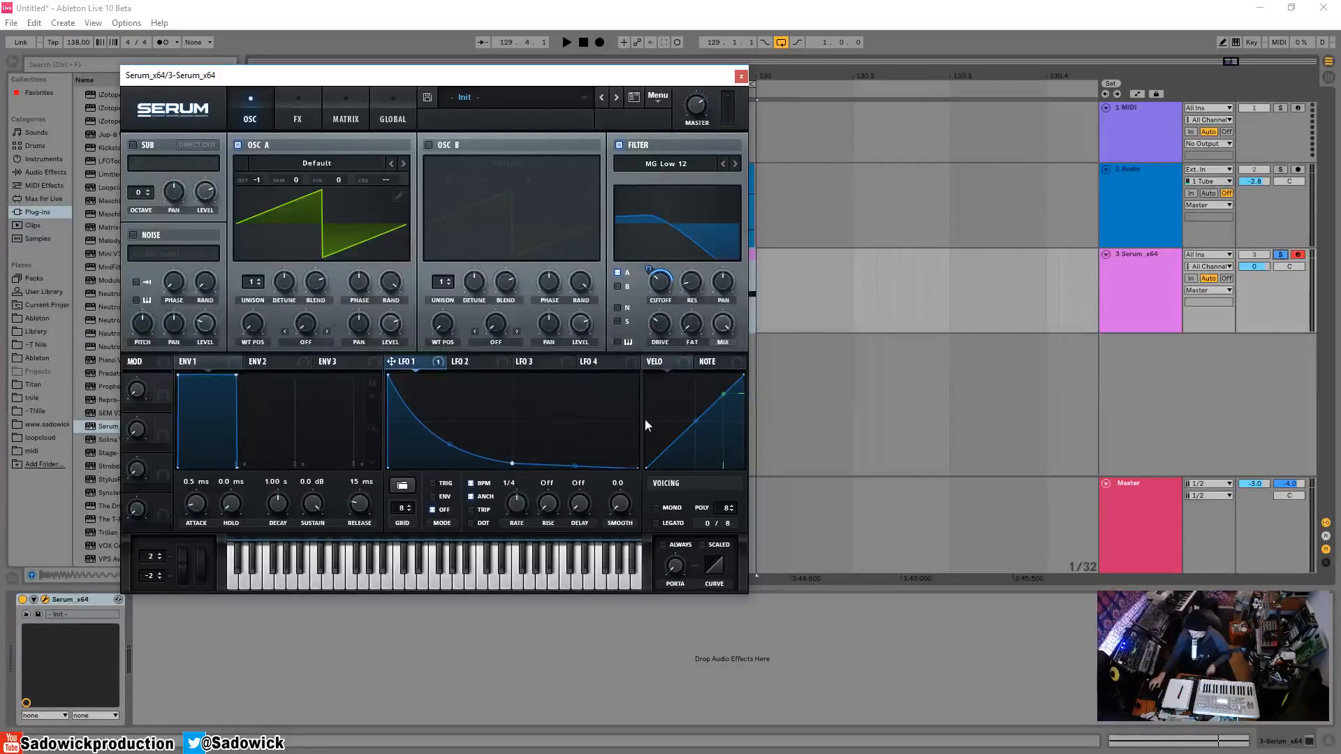
pyautogui.press('space')
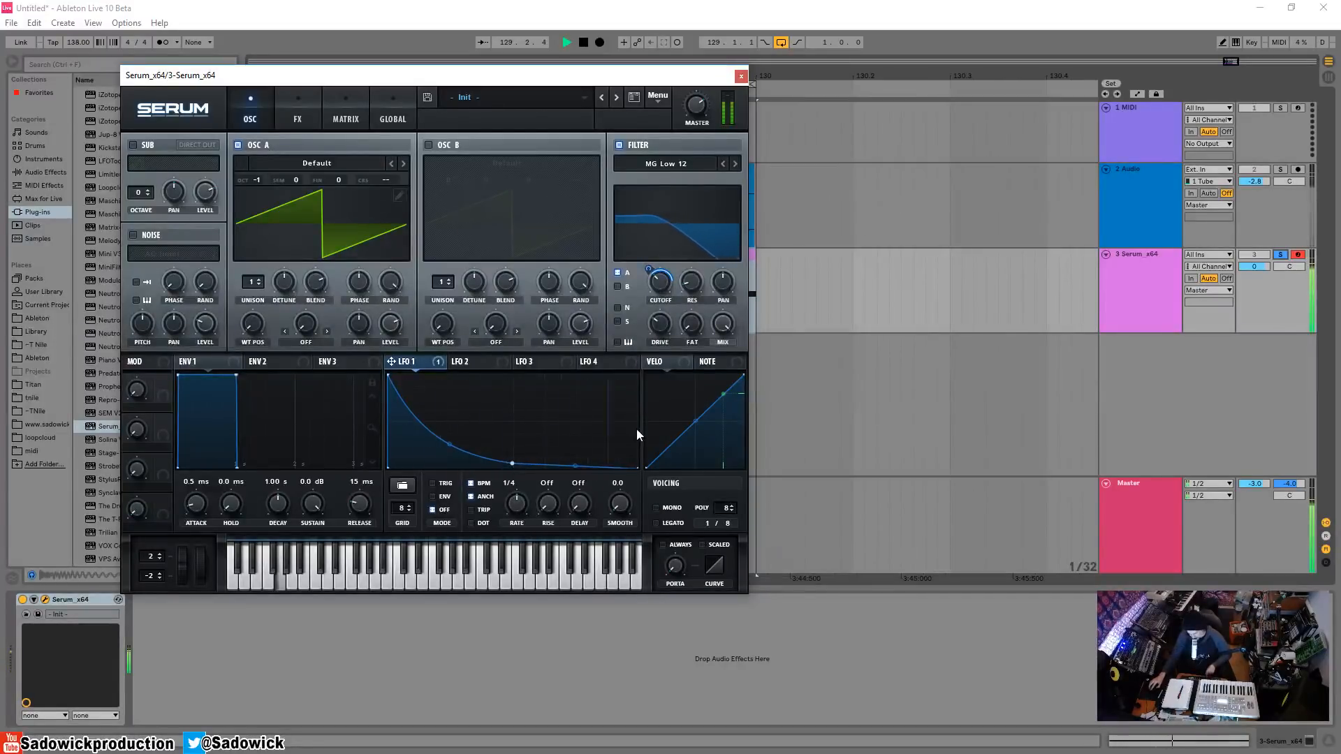
pyautogui.press('space')
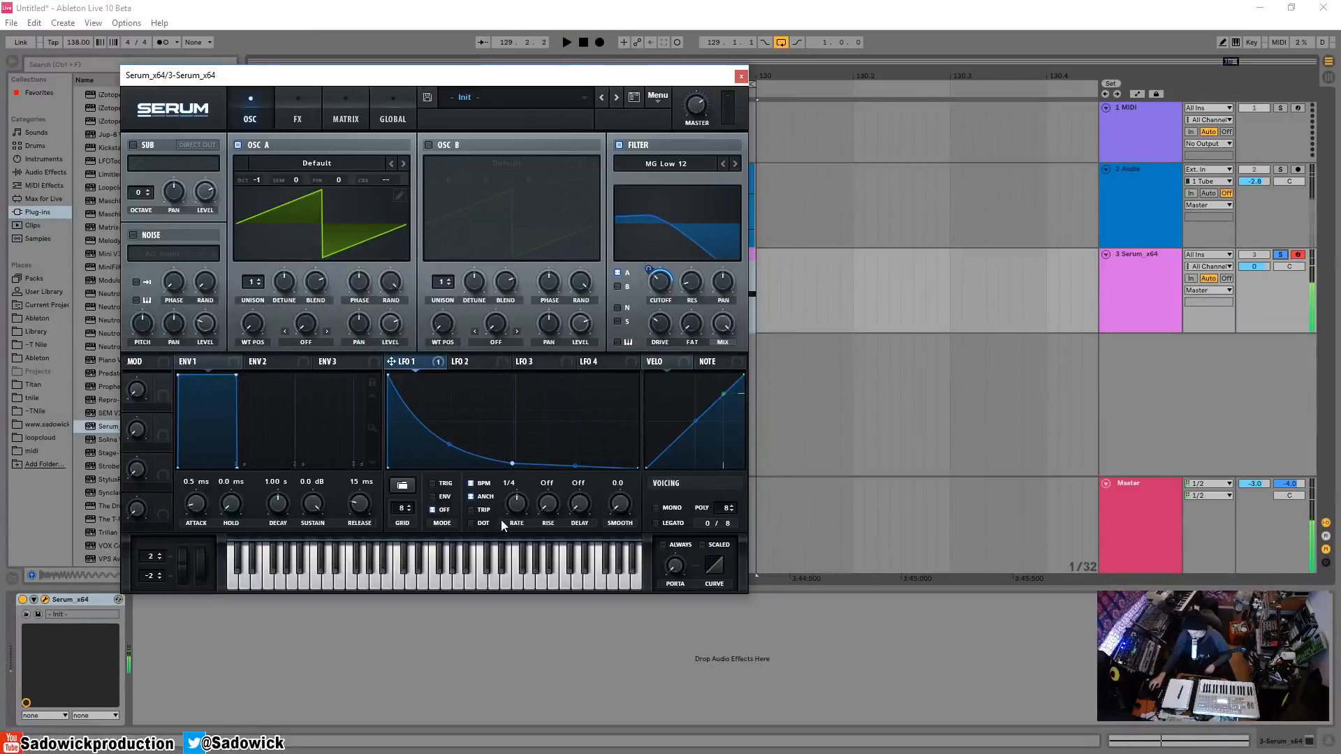
# Set LFO 1's rate to 1/16, stretch its decay to about three quarters of the cycle, and close Serum after listening.
pyautogui.moveTo(517, 515); pyautogui.dragTo(518, 503)
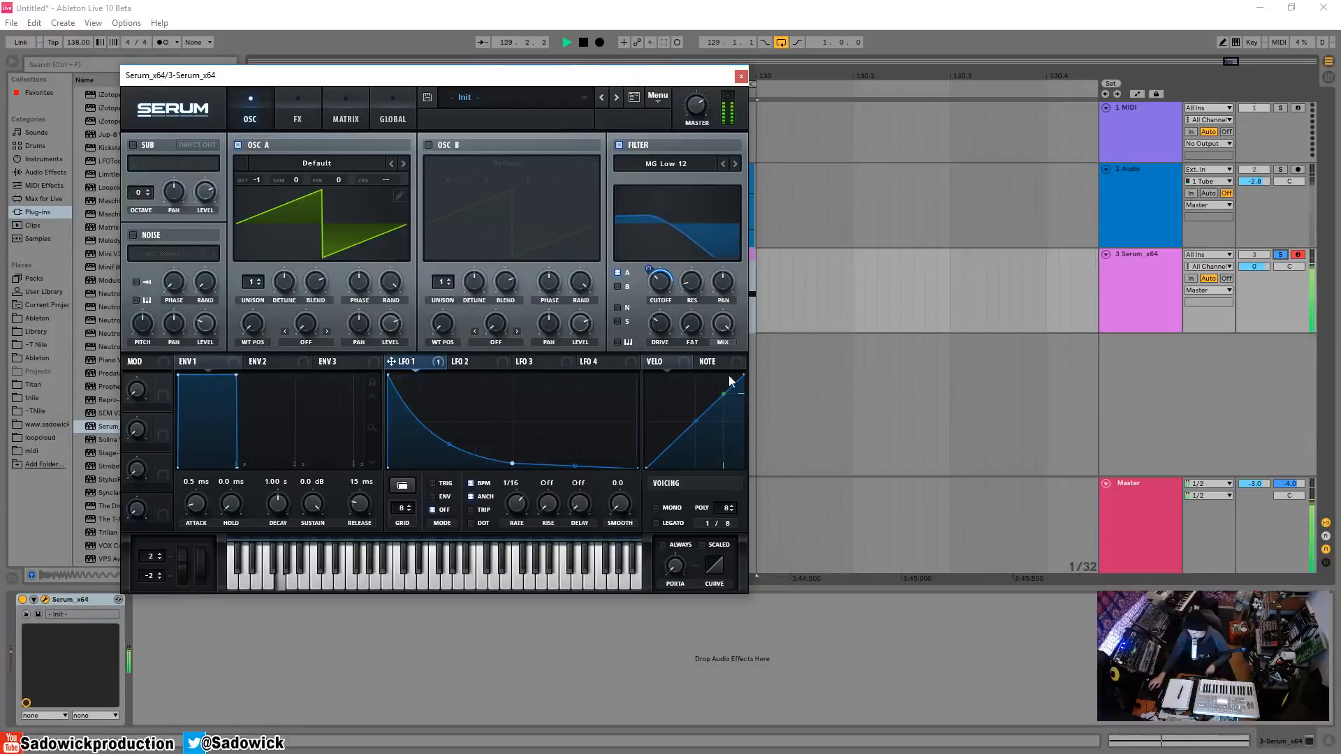
pyautogui.moveTo(515, 463); pyautogui.dragTo(567, 484)
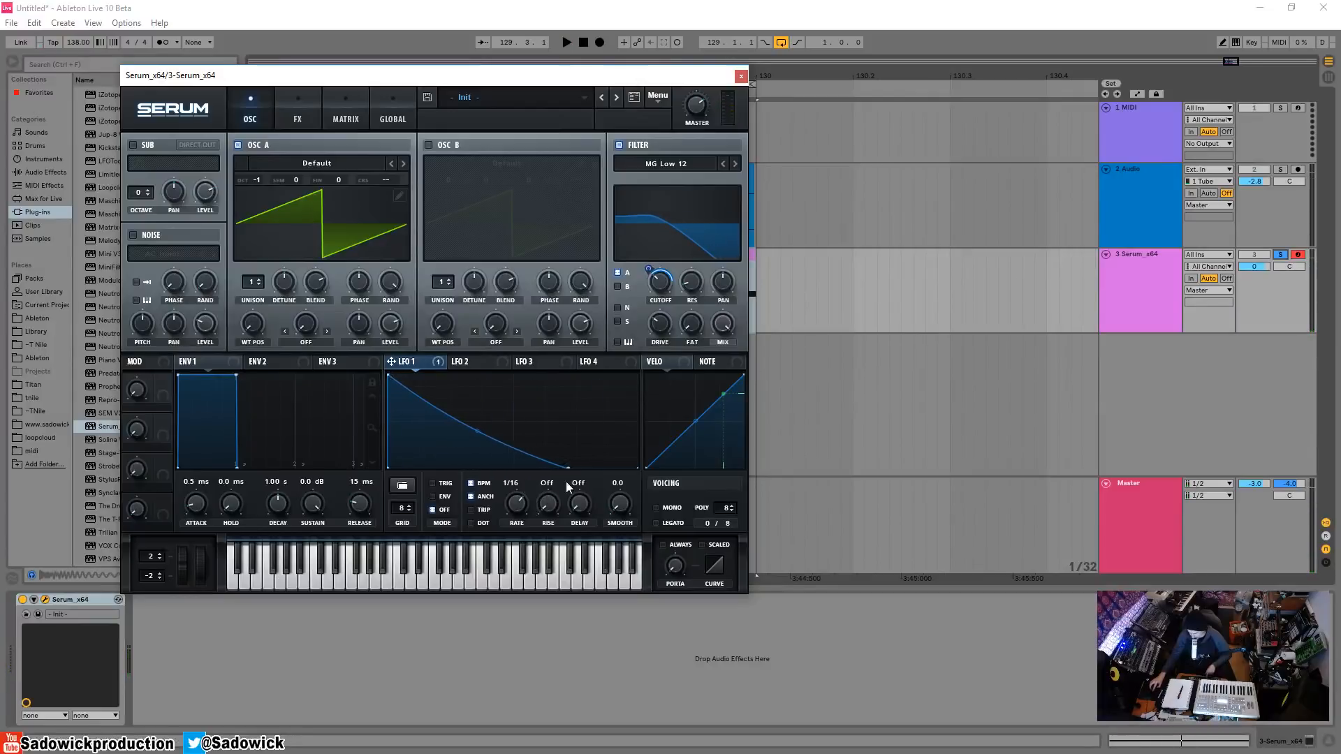
pyautogui.moveTo(481, 435); pyautogui.dragTo(481, 436)
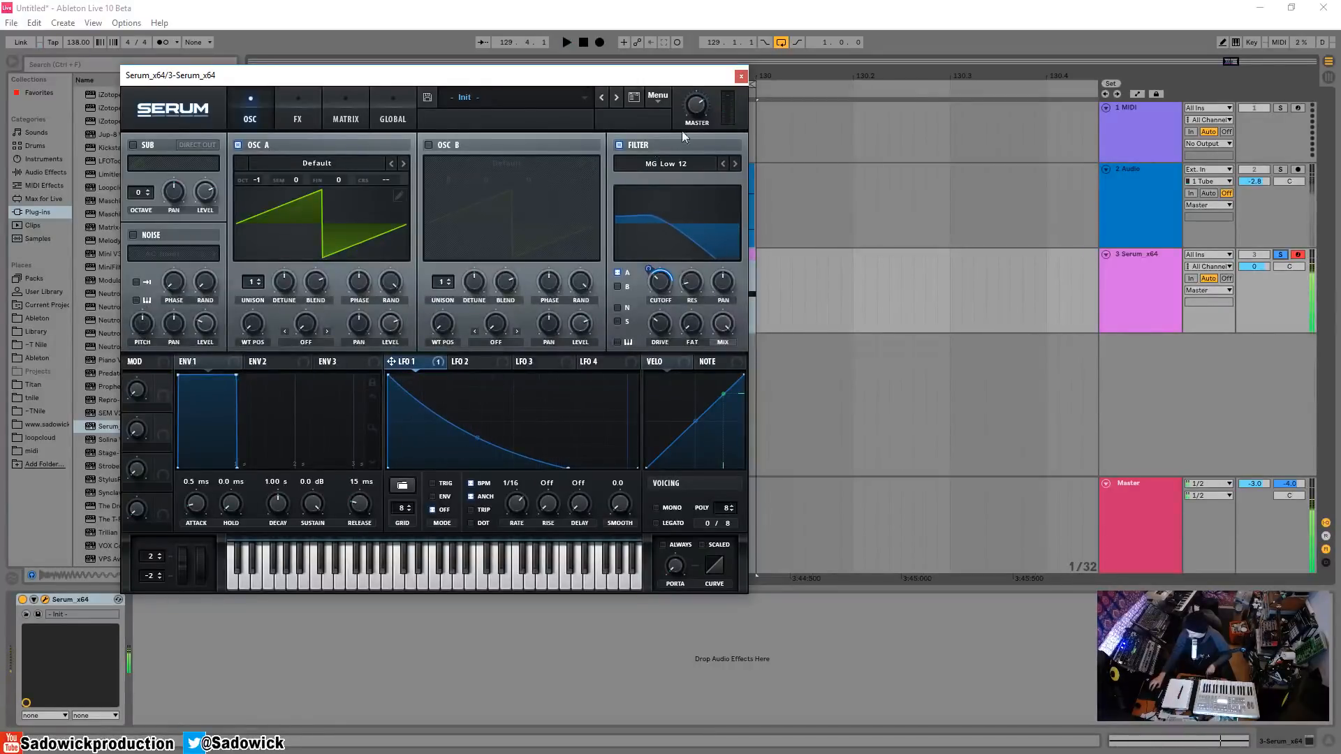
pyautogui.press('space')
pyautogui.click(740, 77)
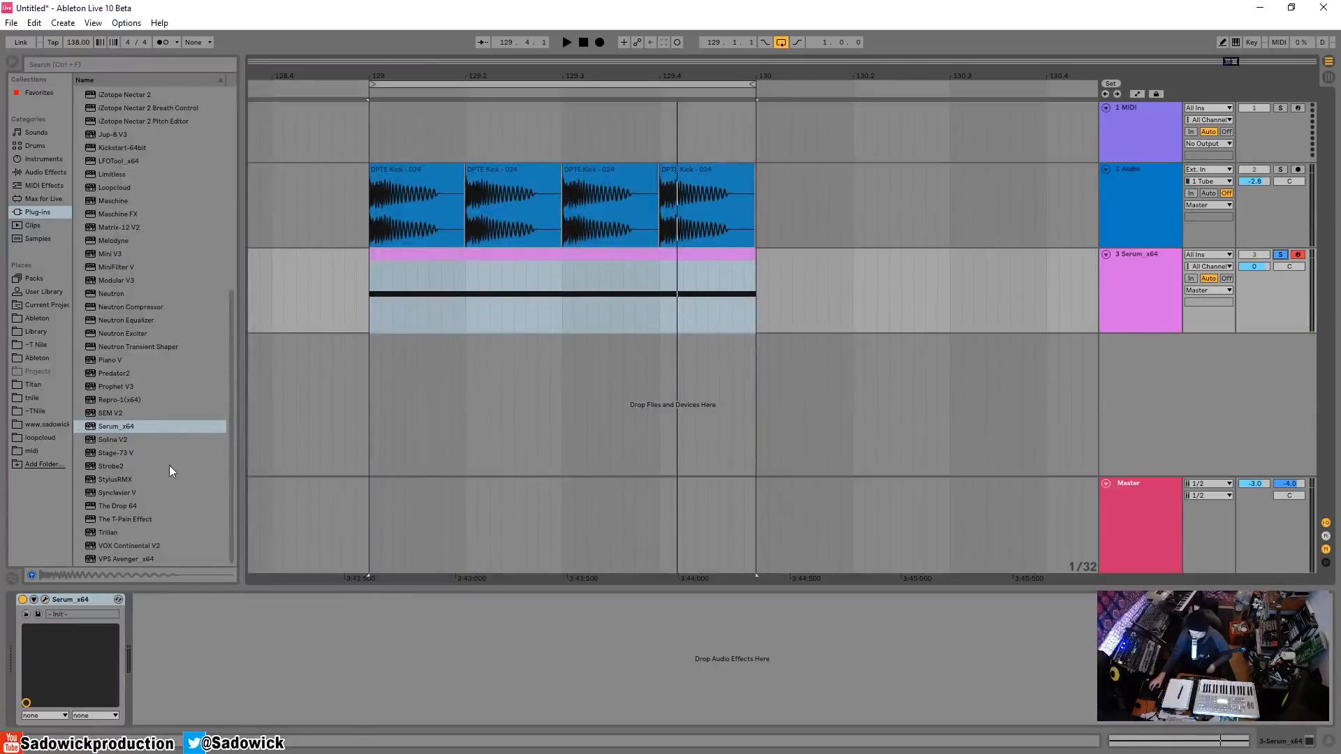
# Add LFOTool_x64 after Serum, lower the start of its volume curve, and close its window after playing the loop.
pyautogui.moveTo(116, 160); pyautogui.dragTo(210, 638)
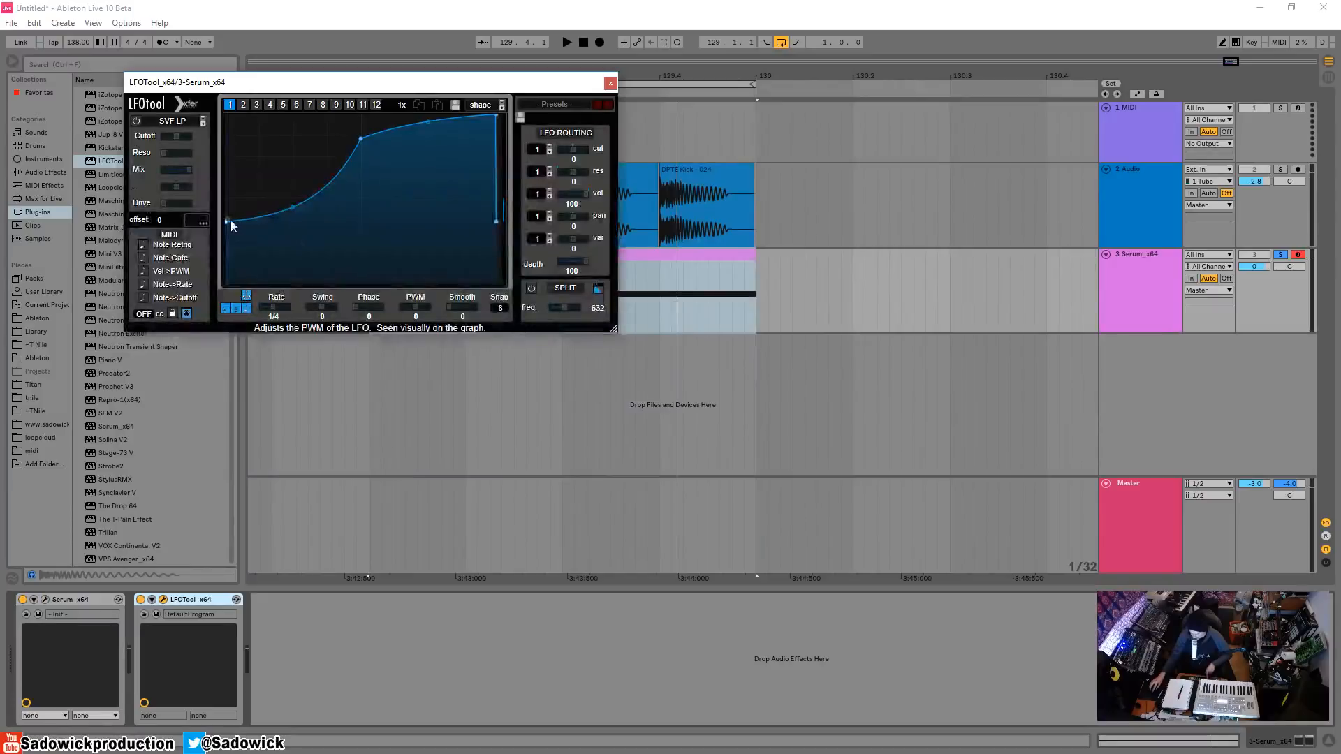
pyautogui.press('space')
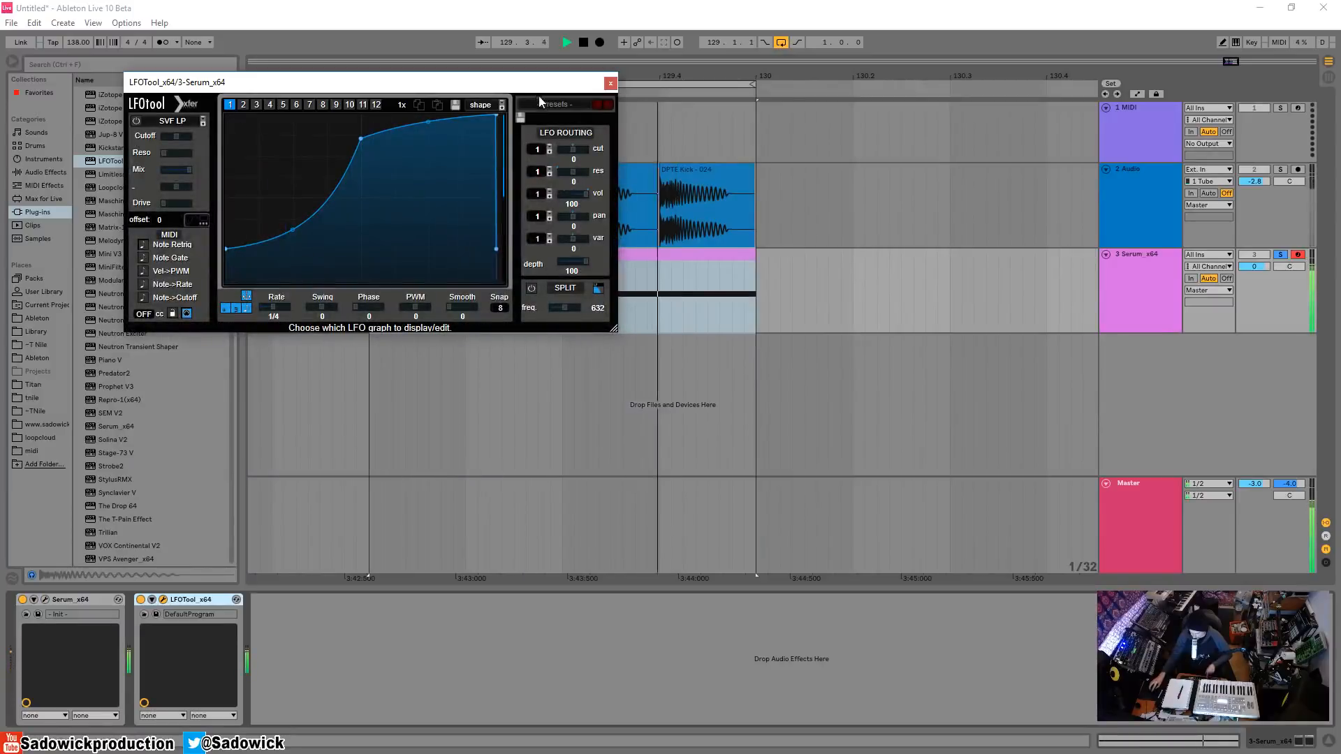
pyautogui.press('space')
pyautogui.click(611, 83)
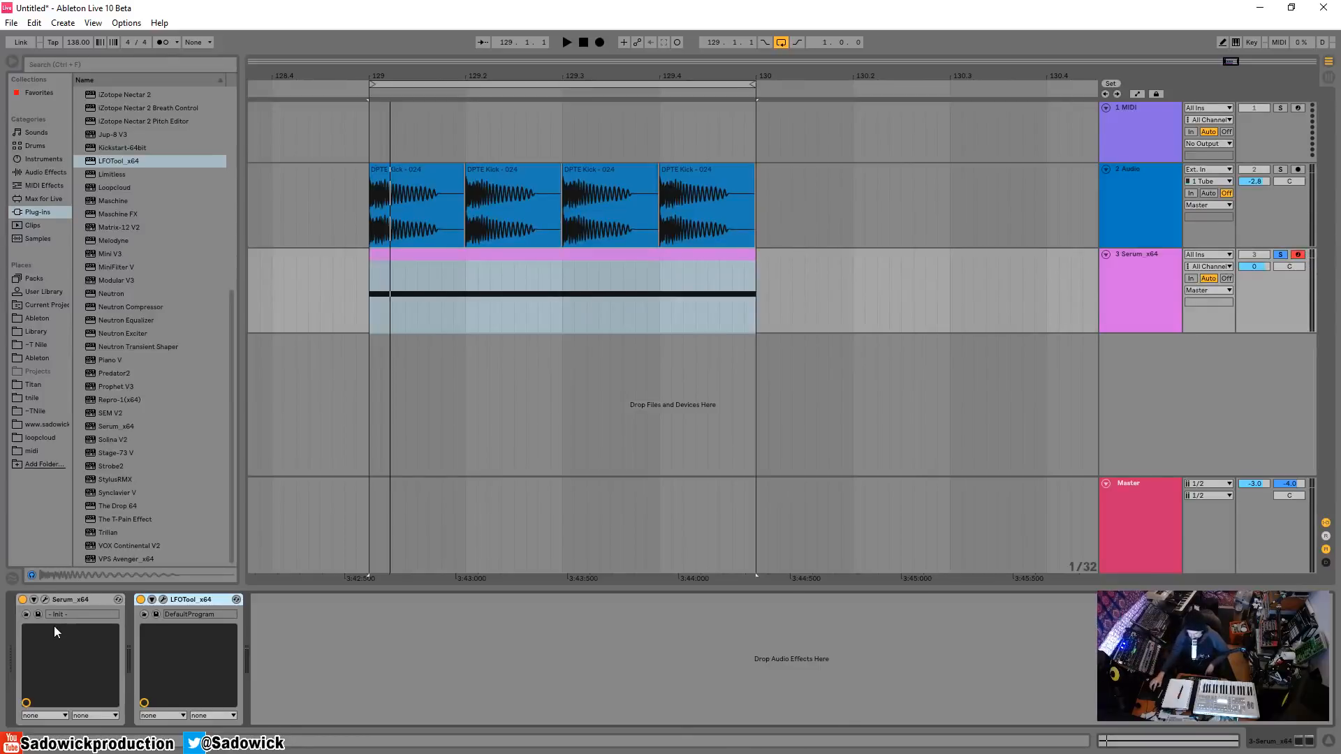
# Play the loop with Serum open and set oscillator A's random phase to 0% and phase to 0.
pyautogui.click(45, 598)
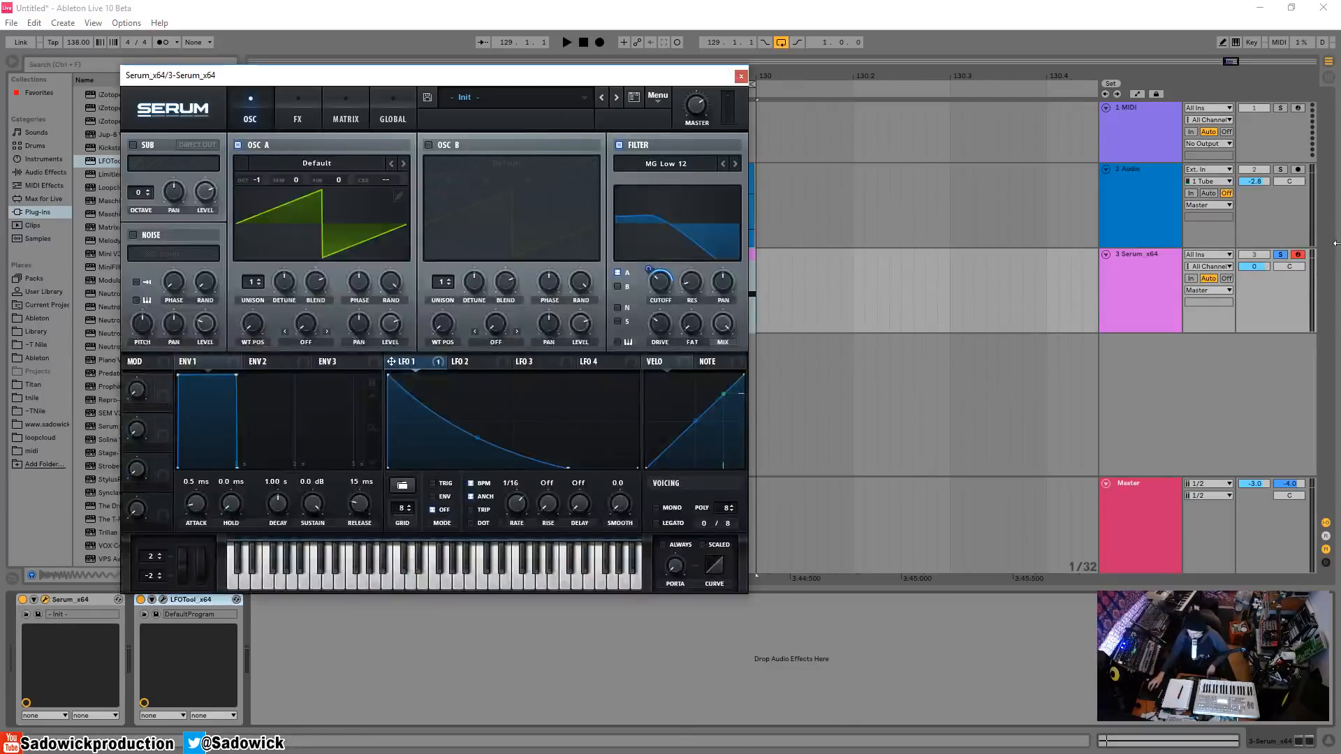
pyautogui.press('space')
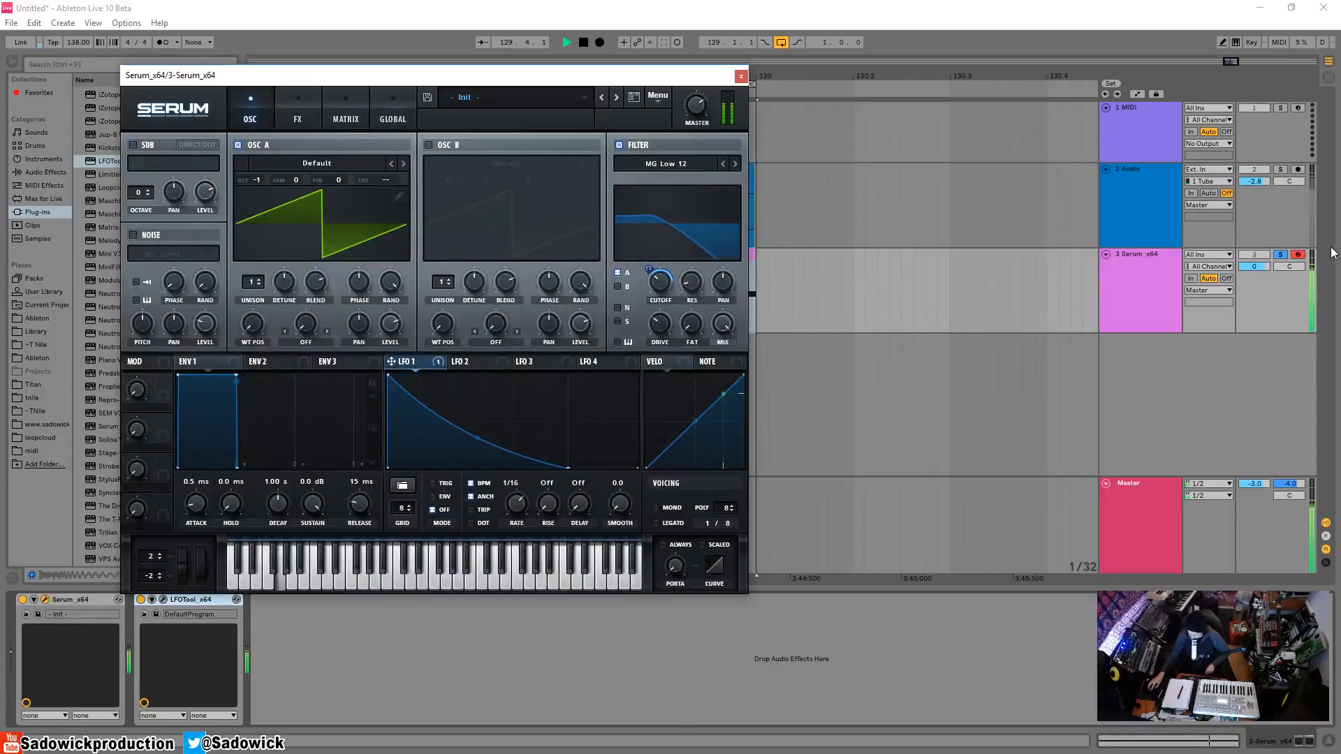
pyautogui.press('space')
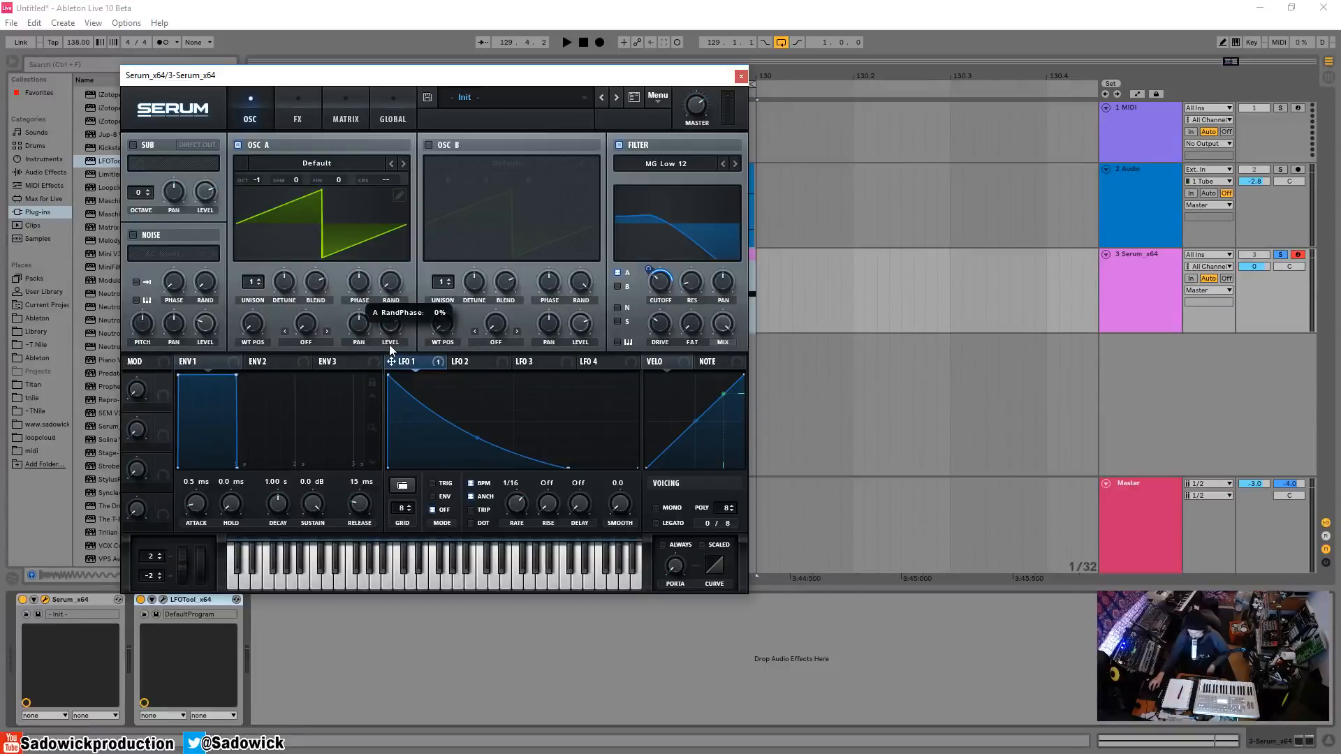
pyautogui.moveTo(359, 283); pyautogui.dragTo(358, 360)
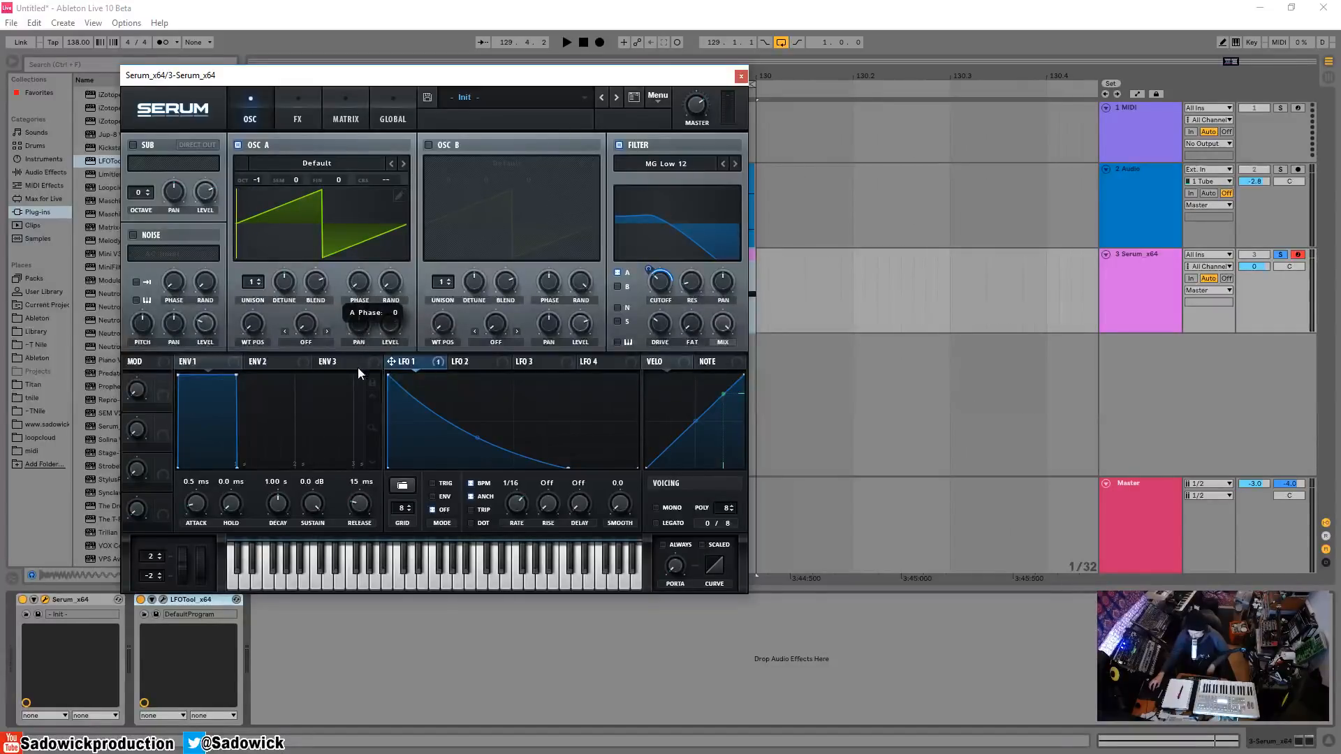
pyautogui.moveTo(353, 298)
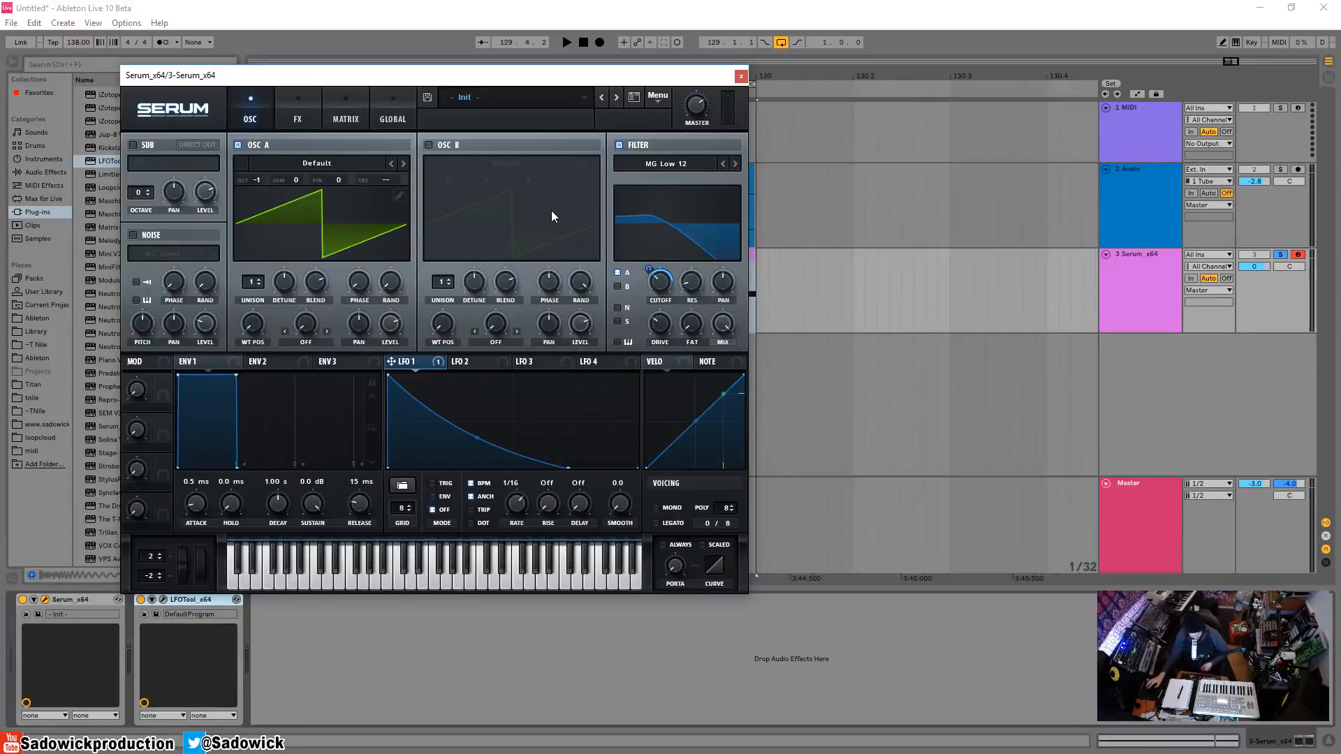
# Play the soloed bass several times to hear its attack, unsolo the Serum track, and play it together with the kick.
pyautogui.moveTo(473, 78); pyautogui.dragTo(517, 83)
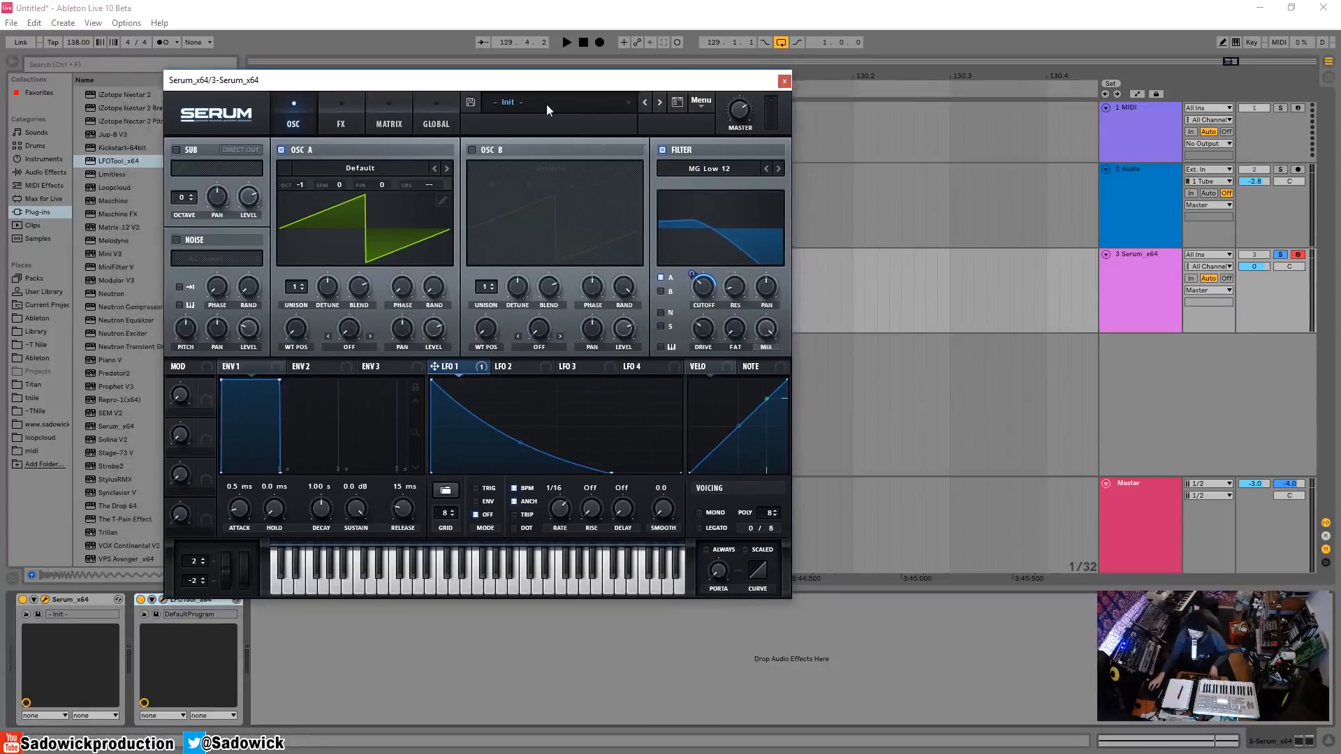
pyautogui.press('space')
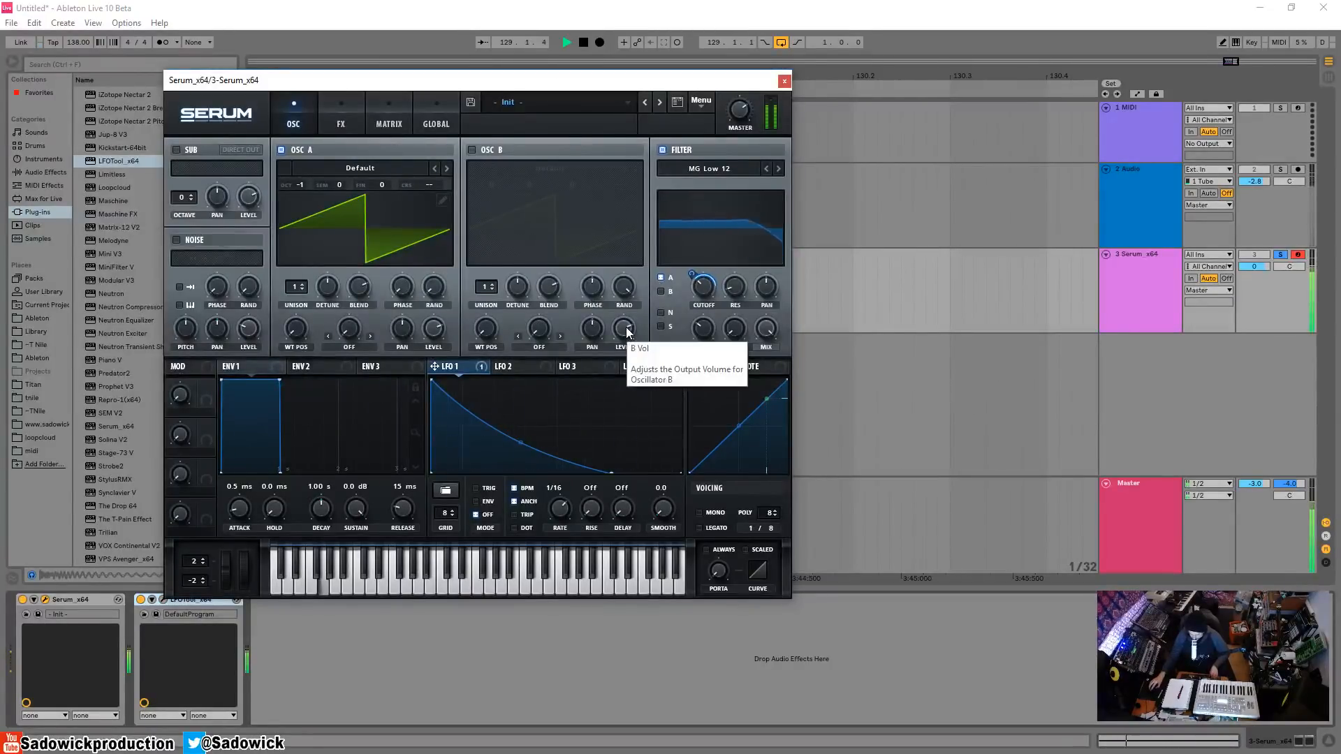
pyautogui.press('space')
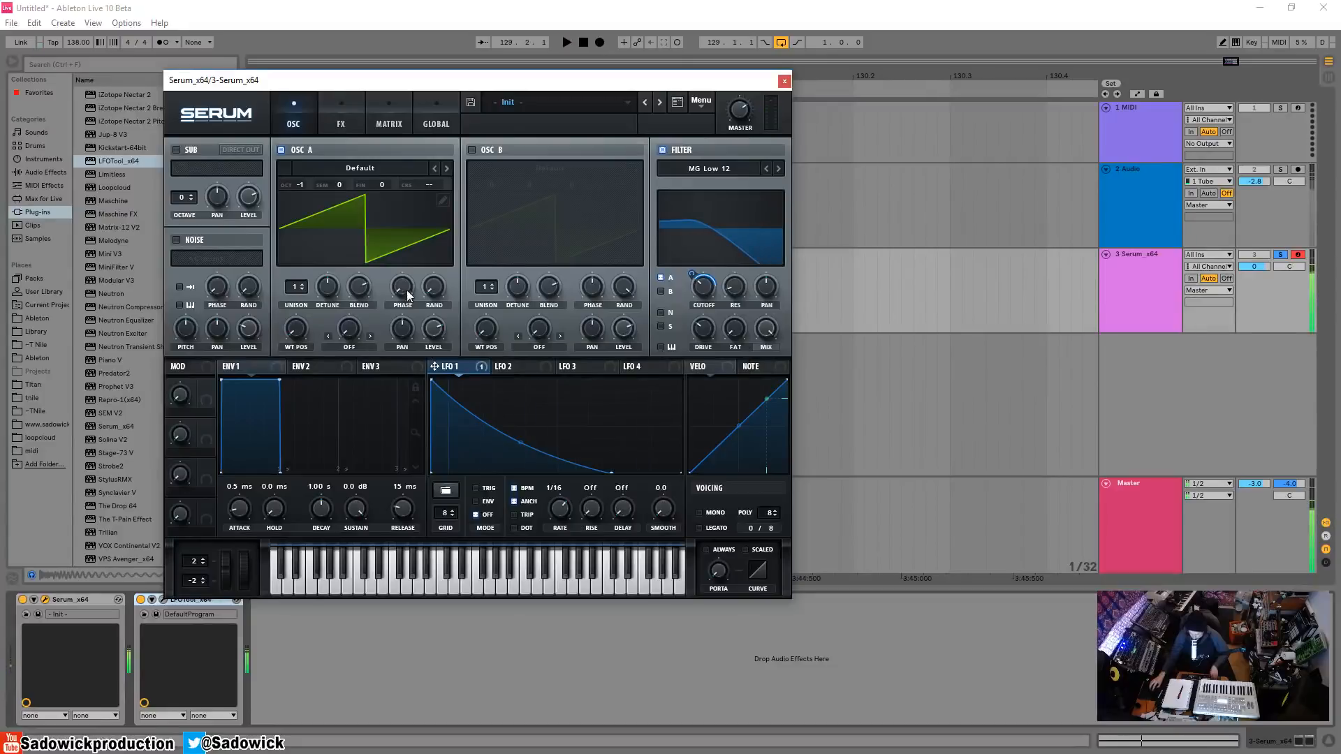
pyautogui.press('space')
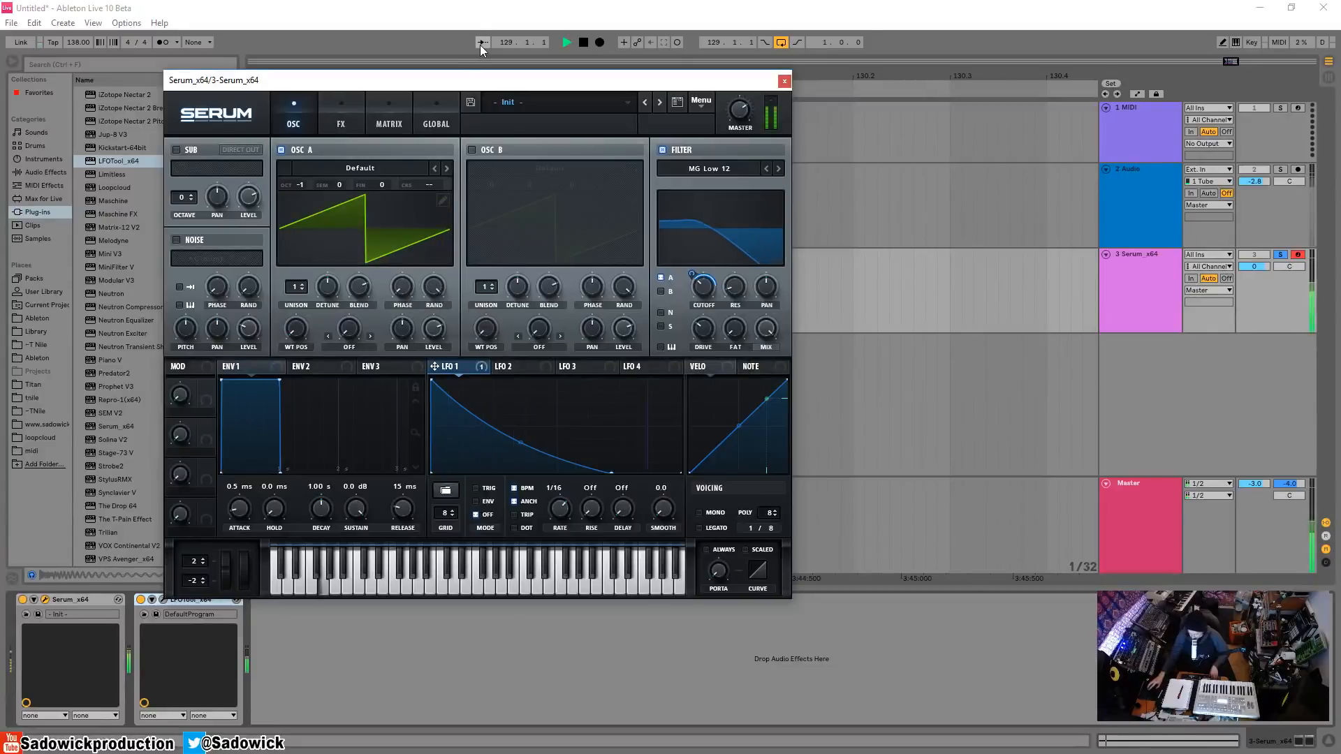
pyautogui.press('space')
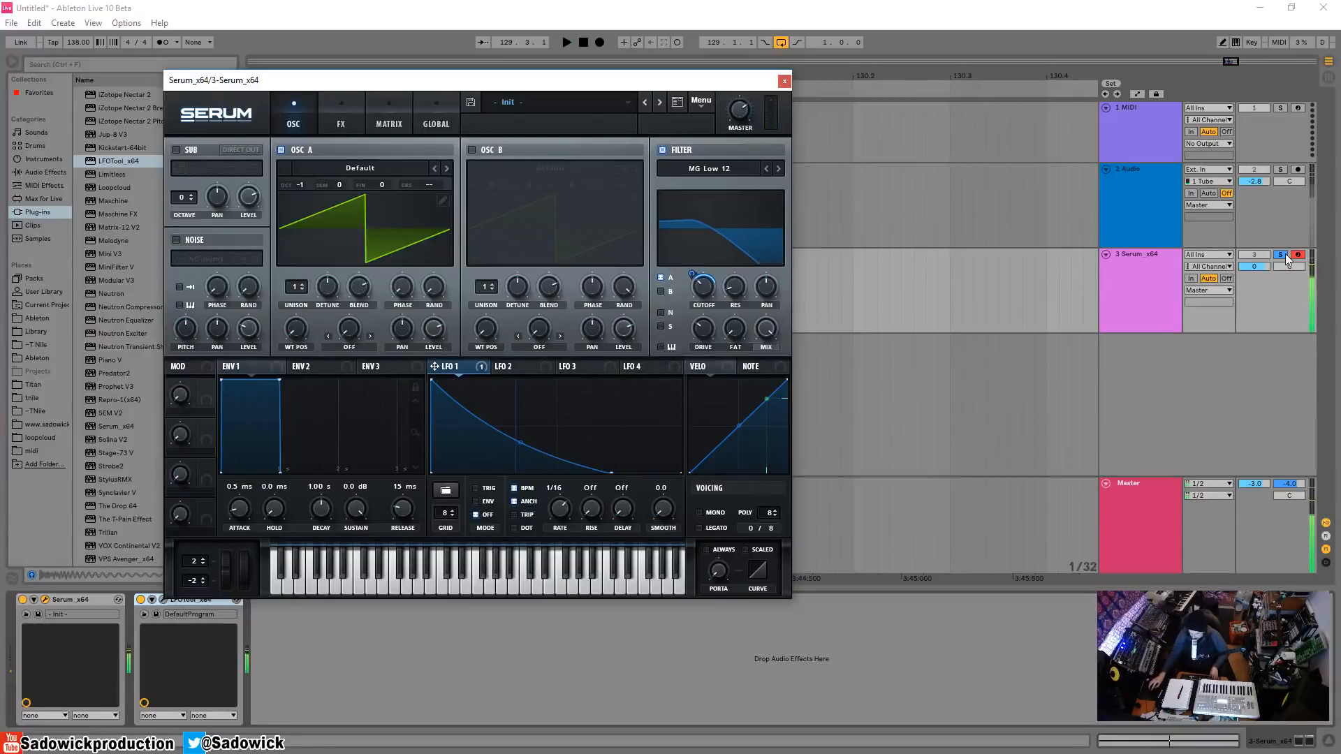
pyautogui.click(1333, 299)
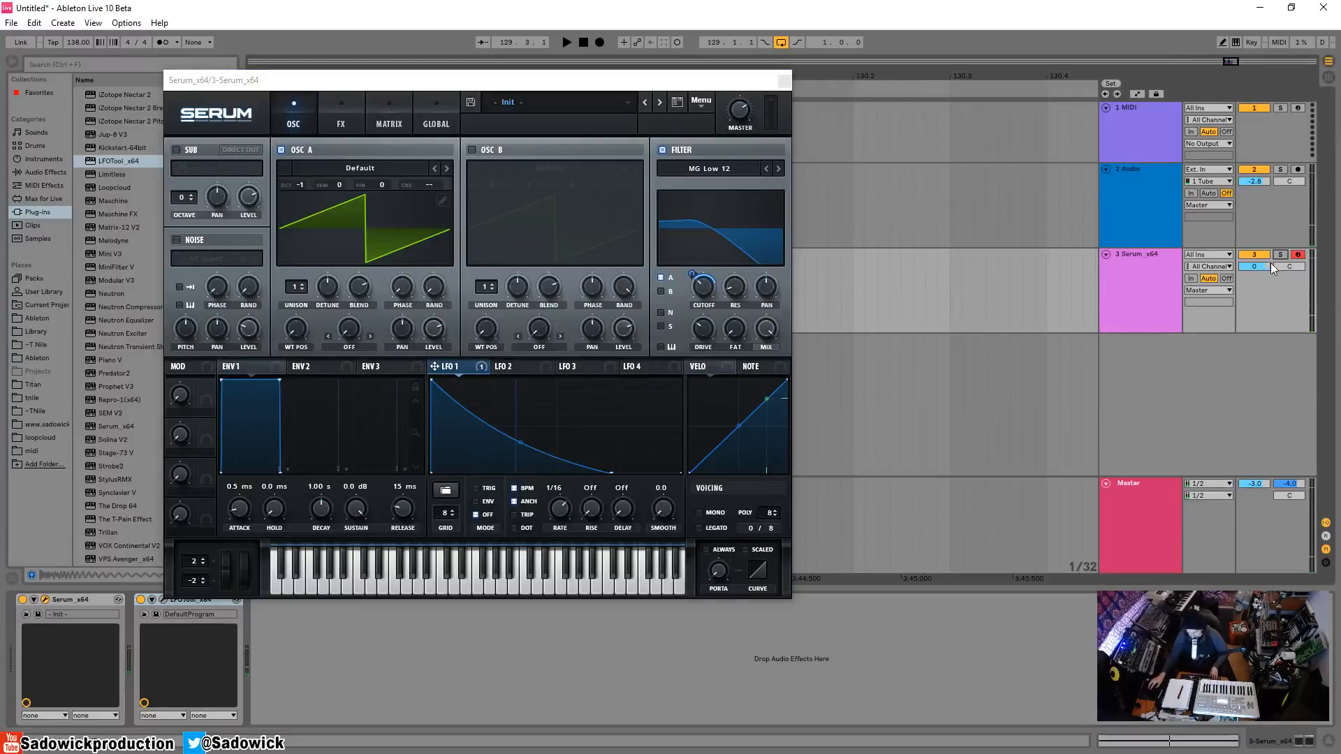
pyautogui.press('space')
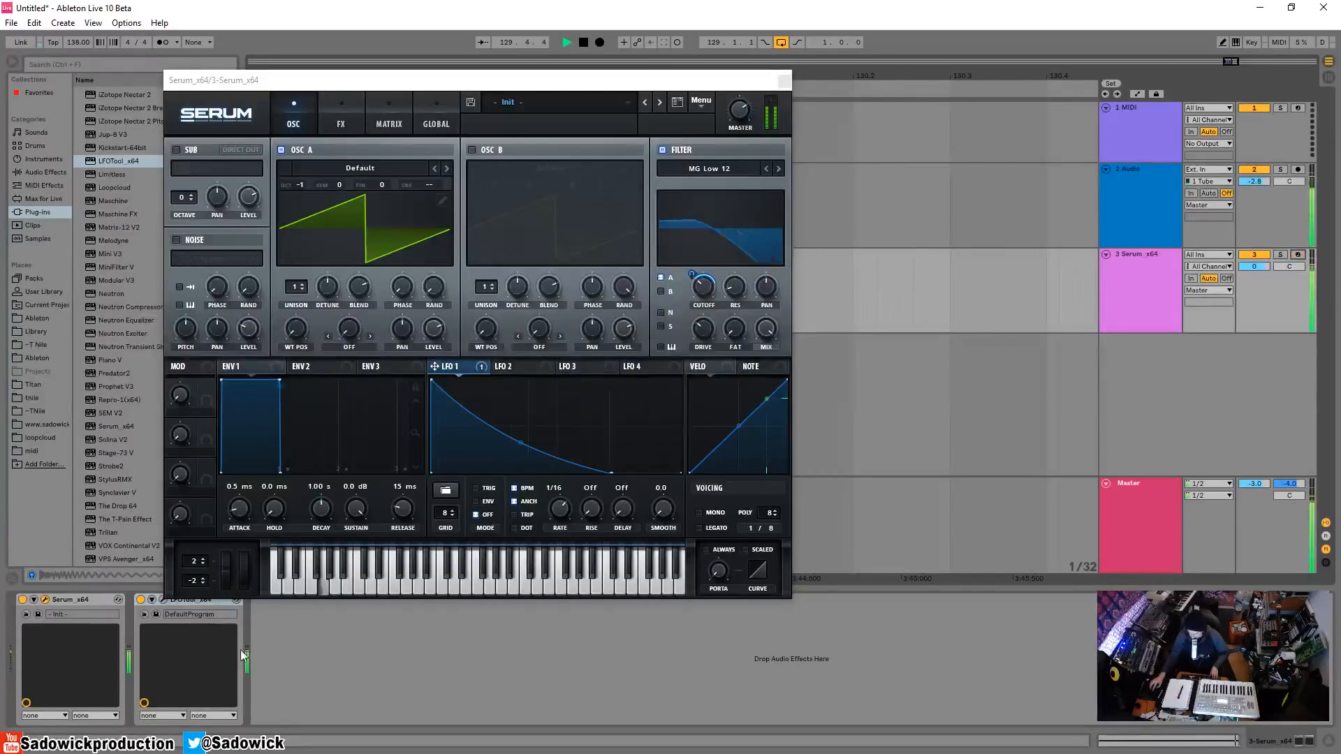
# Reshape LFOTool's volume curve into a gradual rise to just below full level at the midpoint, listen, and close its window.
pyautogui.moveTo(356, 81); pyautogui.dragTo(542, 148)
pyautogui.click(162, 599)
pyautogui.moveTo(541, 207); pyautogui.dragTo(537, 192)
pyautogui.moveTo(403, 316); pyautogui.dragTo(470, 314)
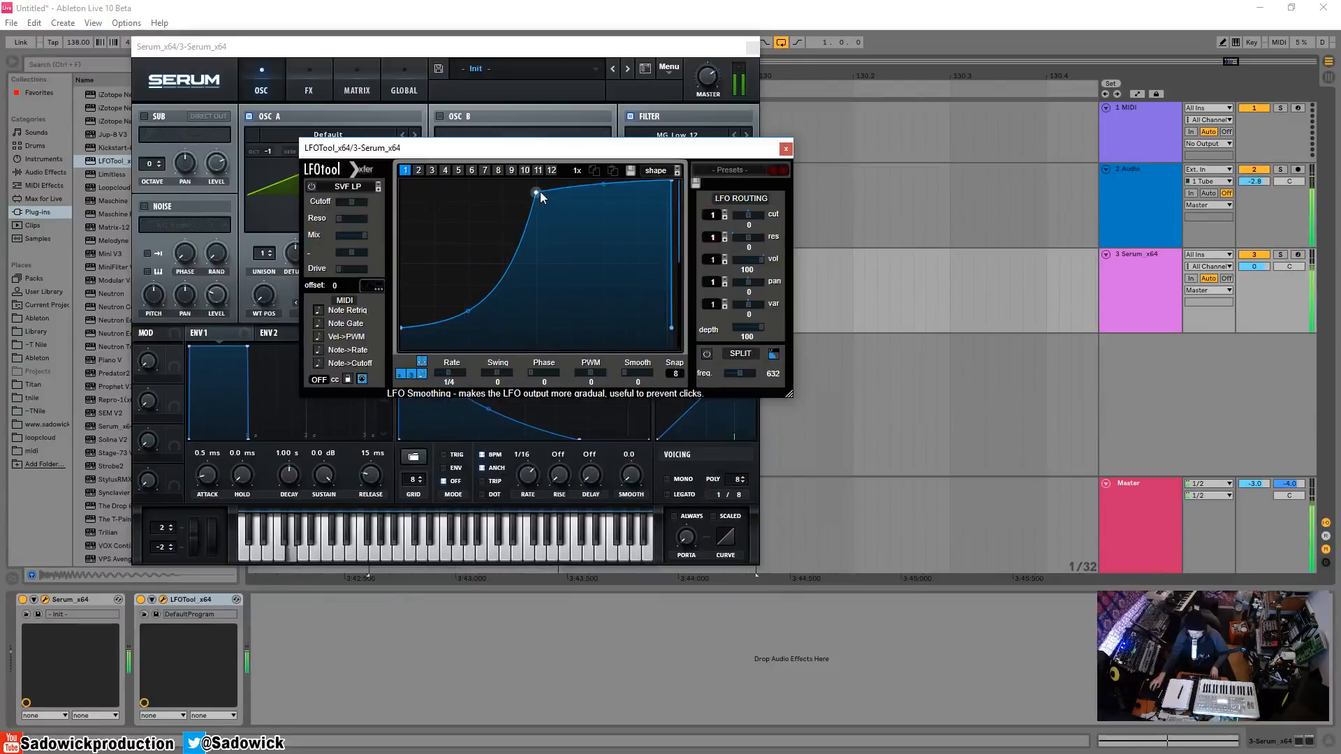
pyautogui.moveTo(538, 192)
pyautogui.mouseDown()
pyautogui.moveTo(591, 186)
pyautogui.moveTo(536, 176)
pyautogui.mouseUp()
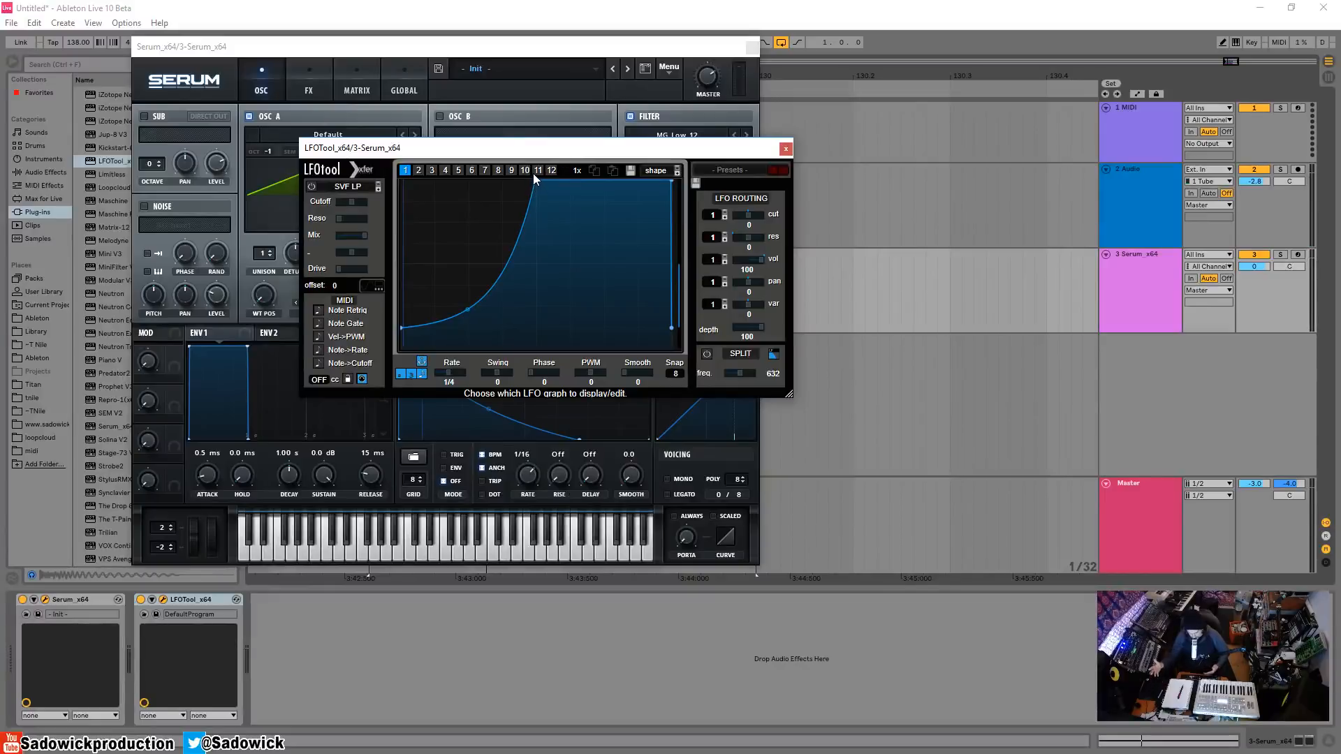
pyautogui.moveTo(540, 148); pyautogui.dragTo(673, 187)
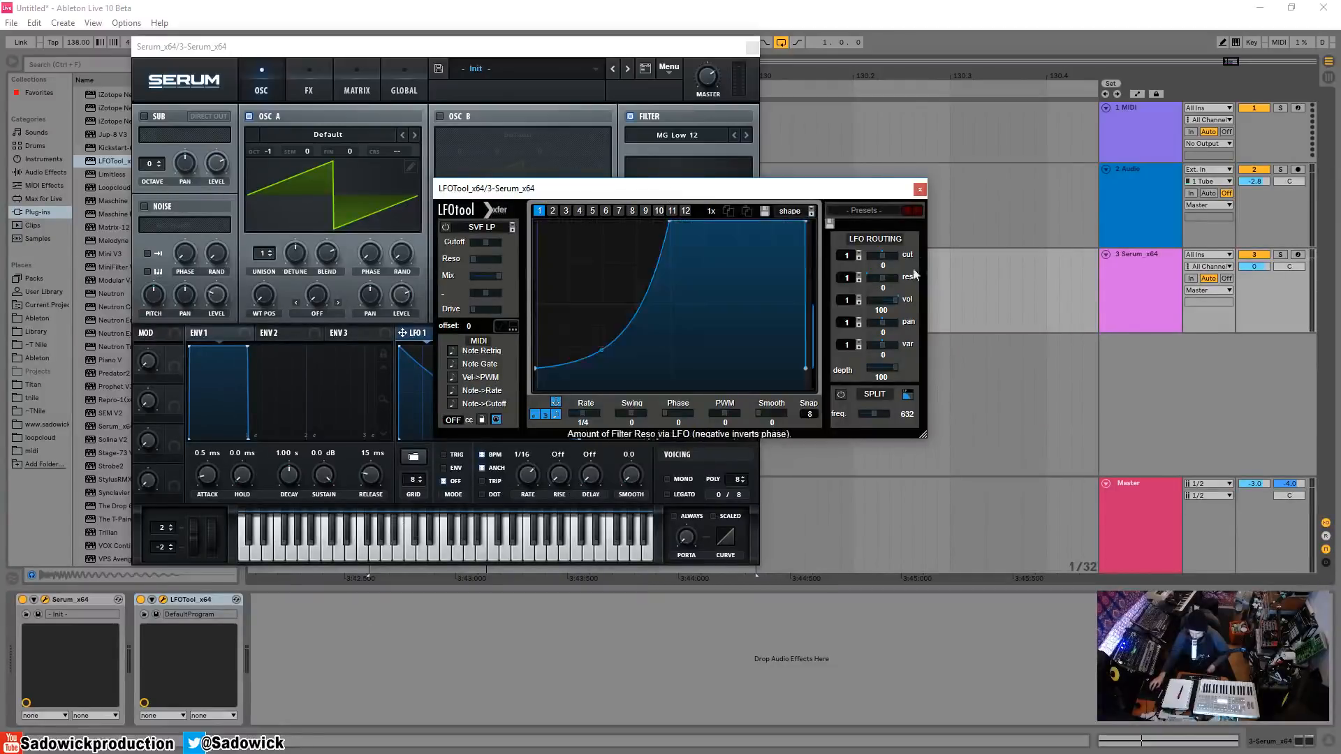
pyautogui.moveTo(676, 214); pyautogui.dragTo(675, 236)
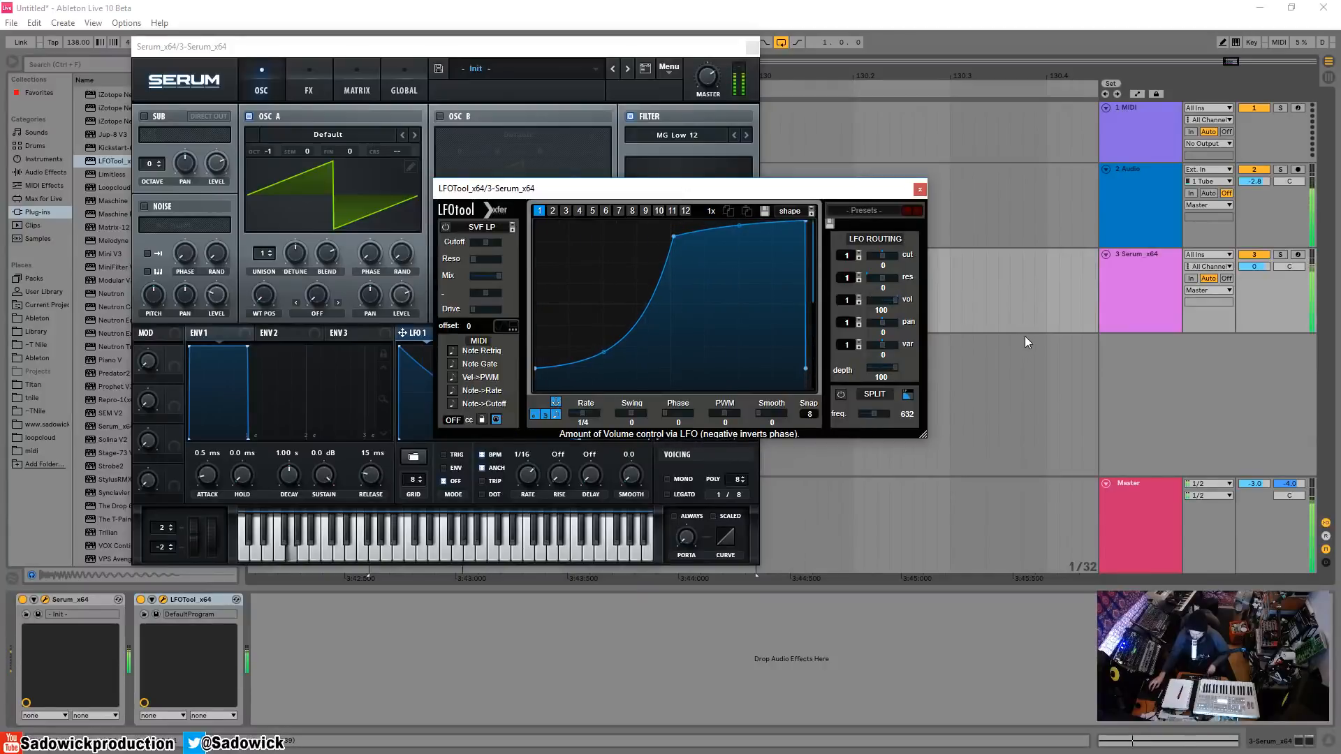
pyautogui.click(920, 190)
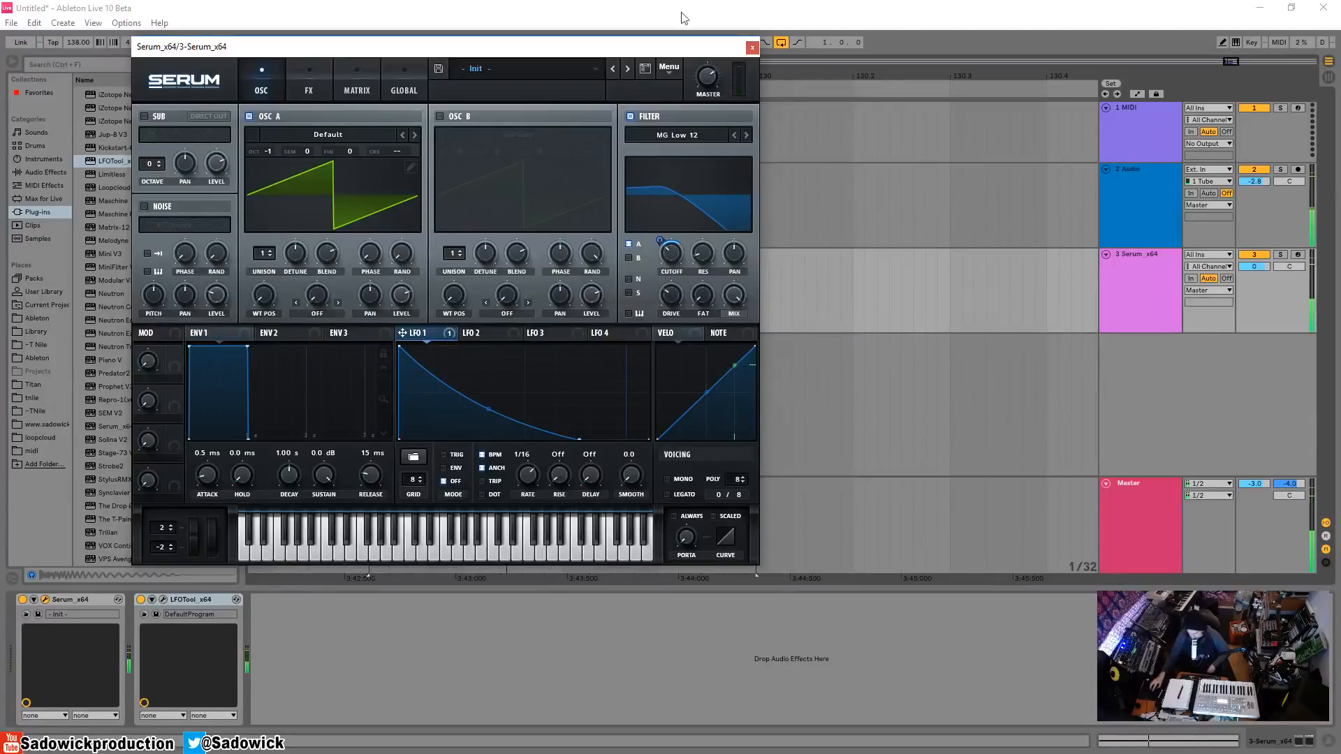
# Remove all modulators from Serum's filter cutoff.
pyautogui.moveTo(668, 48); pyautogui.dragTo(751, 109)
pyautogui.rightClick(744, 291)
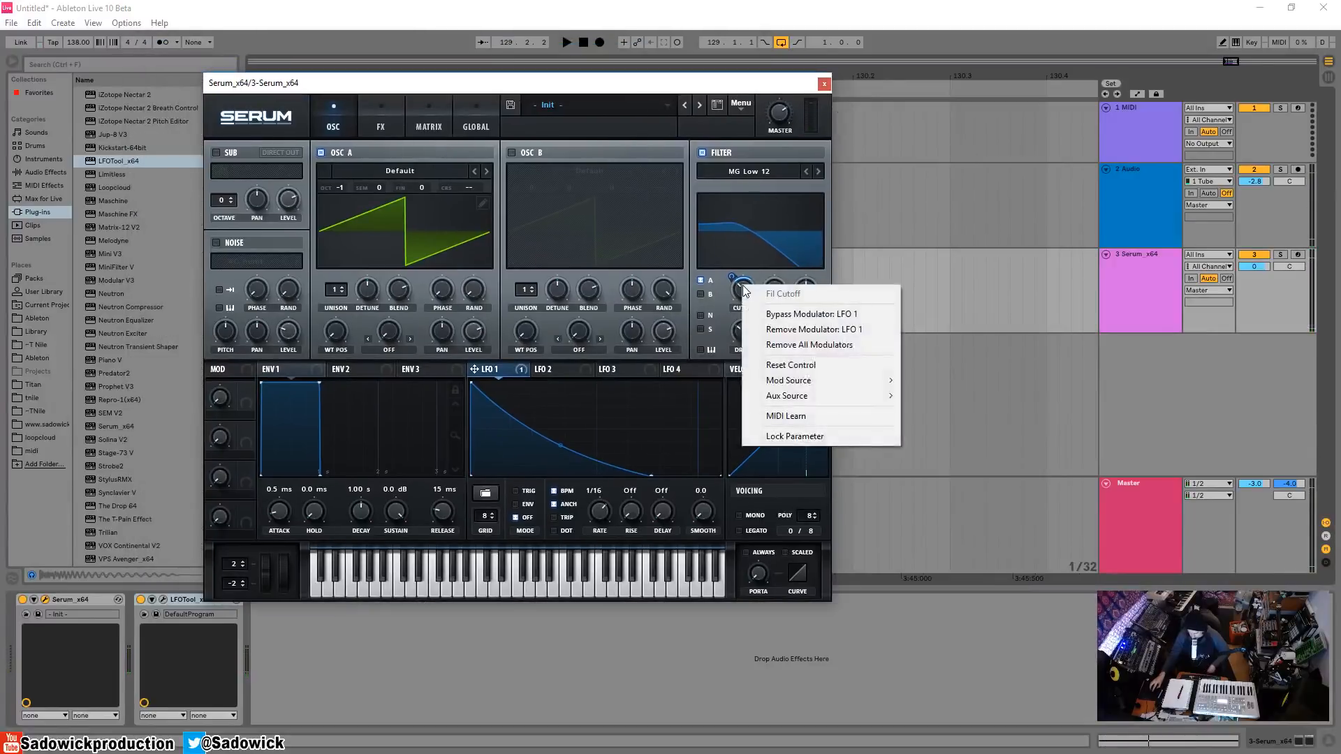
pyautogui.click(789, 345)
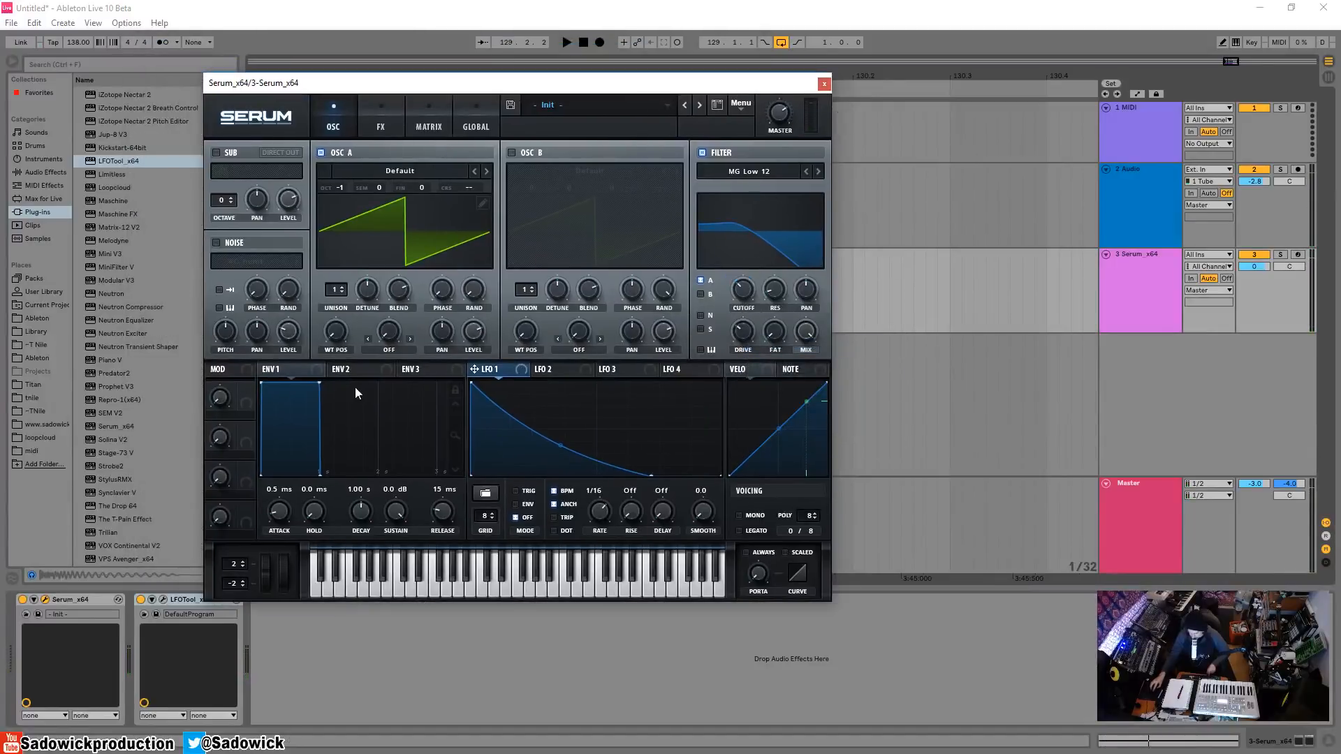
# Add the Arpeggiator MIDI effect before Serum on the bass track and move the Serum window clear of the track controls.
pyautogui.moveTo(695, 81); pyautogui.dragTo(1049, 70)
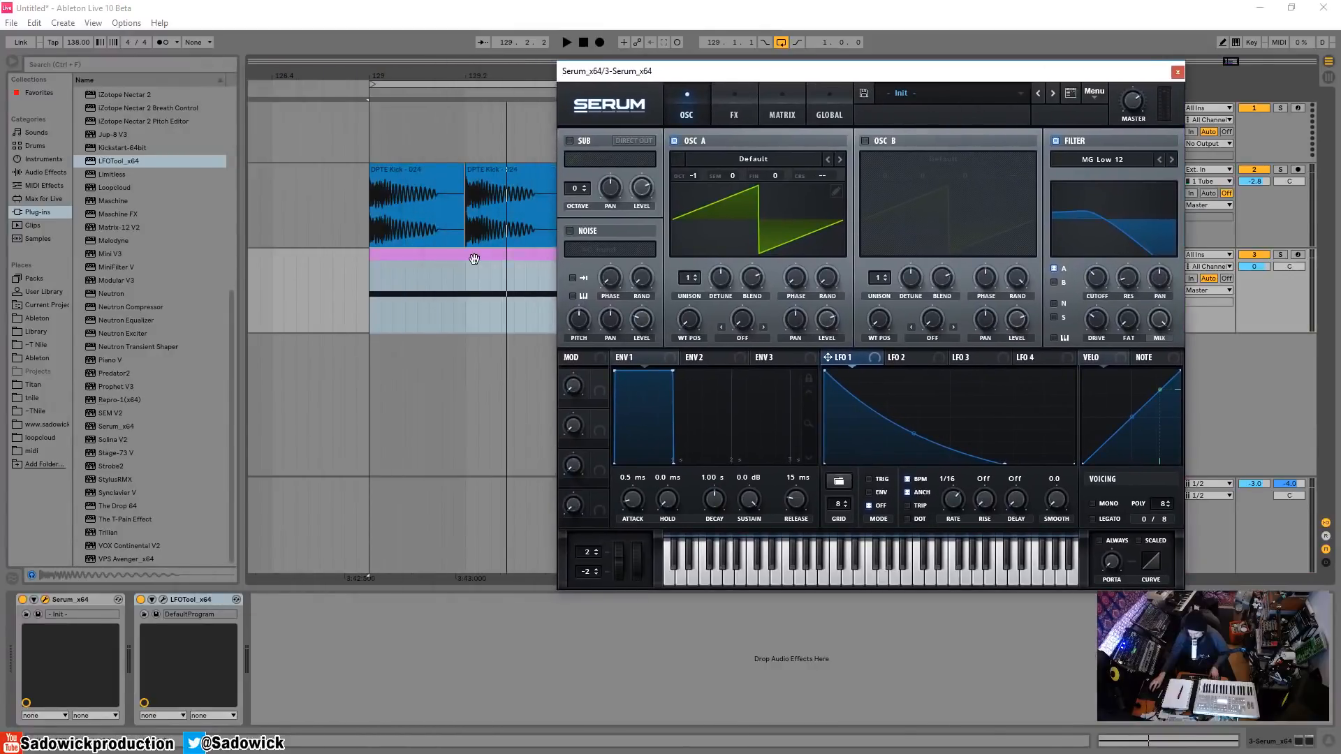
pyautogui.click(494, 283)
pyautogui.click(1263, 745)
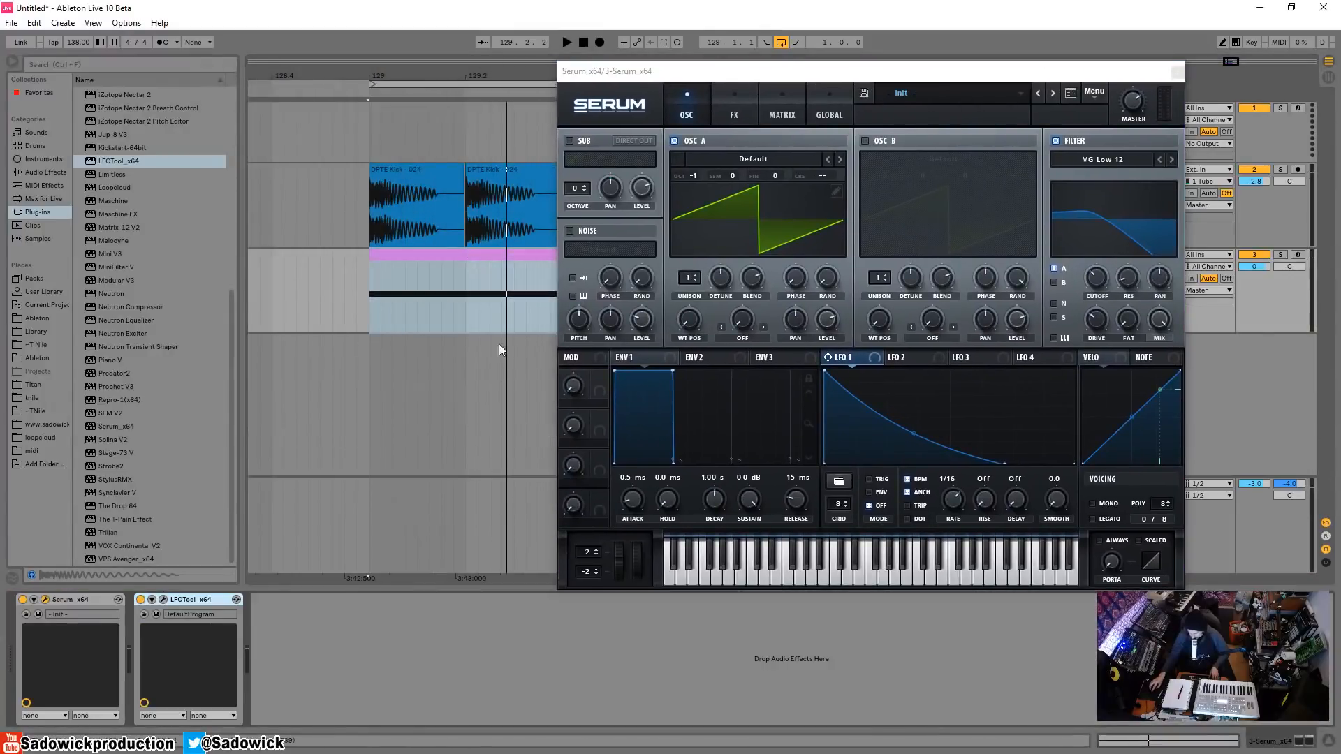
pyautogui.click(44, 185)
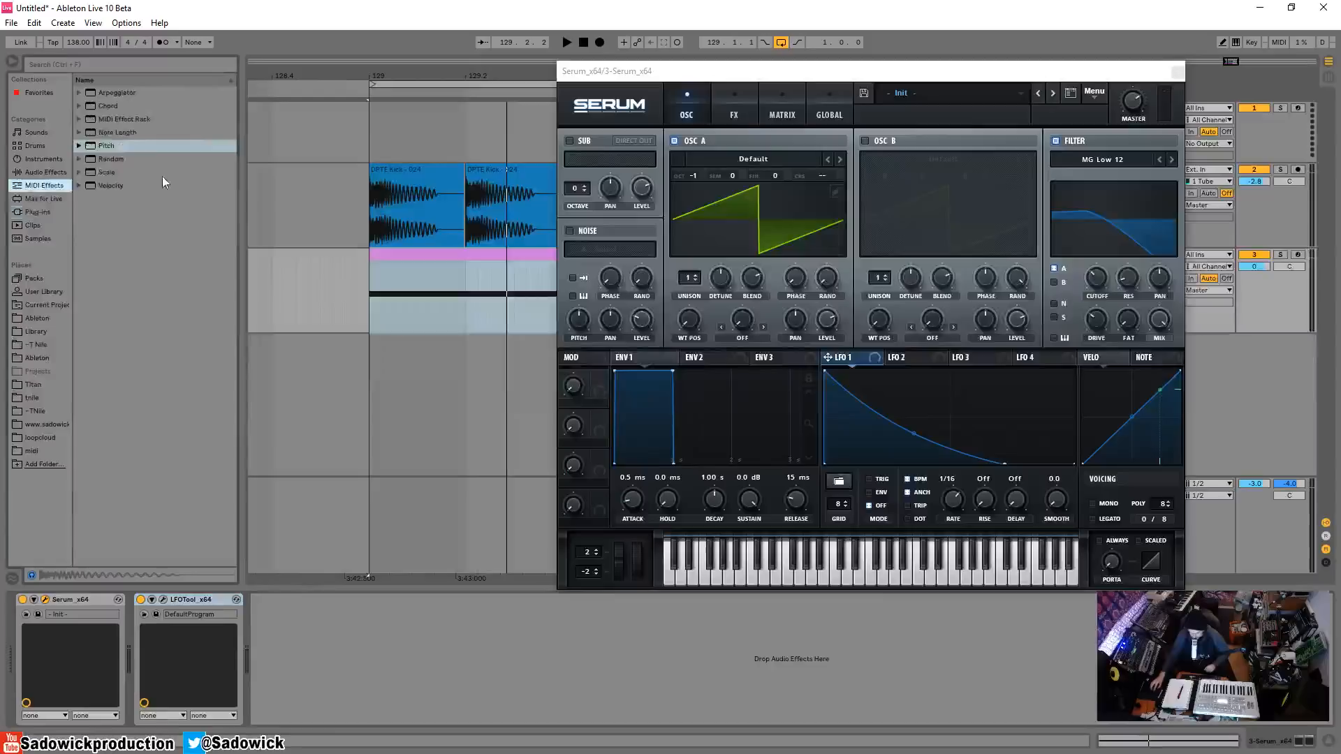
pyautogui.click(96, 94)
pyautogui.moveTo(98, 103); pyautogui.dragTo(42, 650)
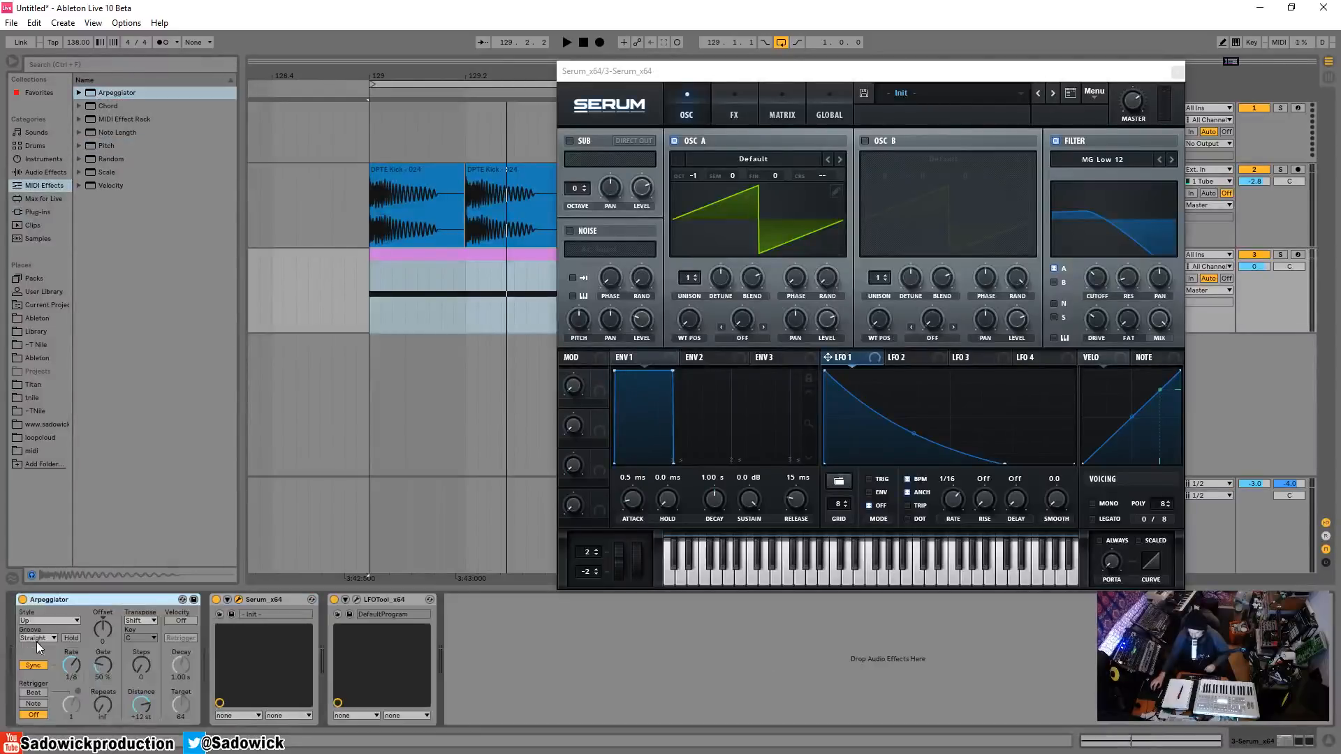
pyautogui.moveTo(983, 78); pyautogui.dragTo(721, 83)
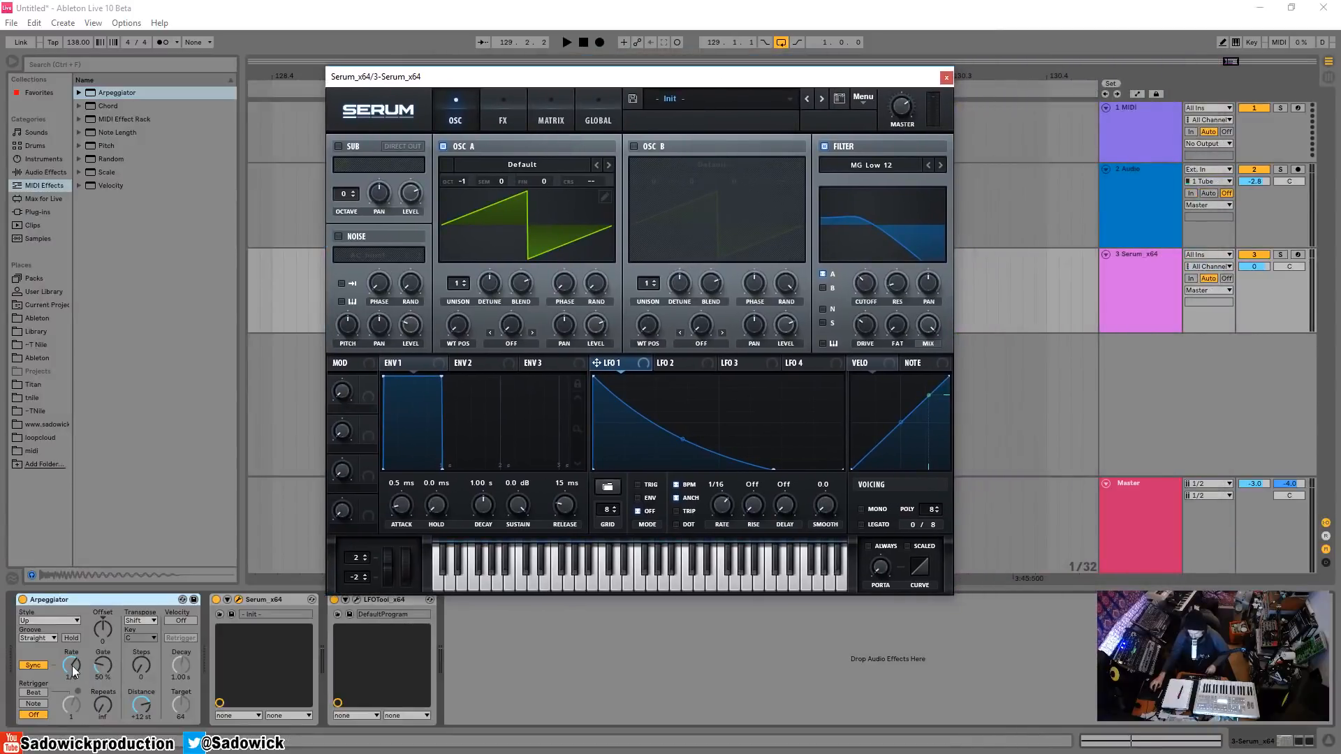
# Set the Arpeggiator's rate to 1/16 and Serum's filter cutoff to 440 Hz while listening to the loop.
pyautogui.press('space')
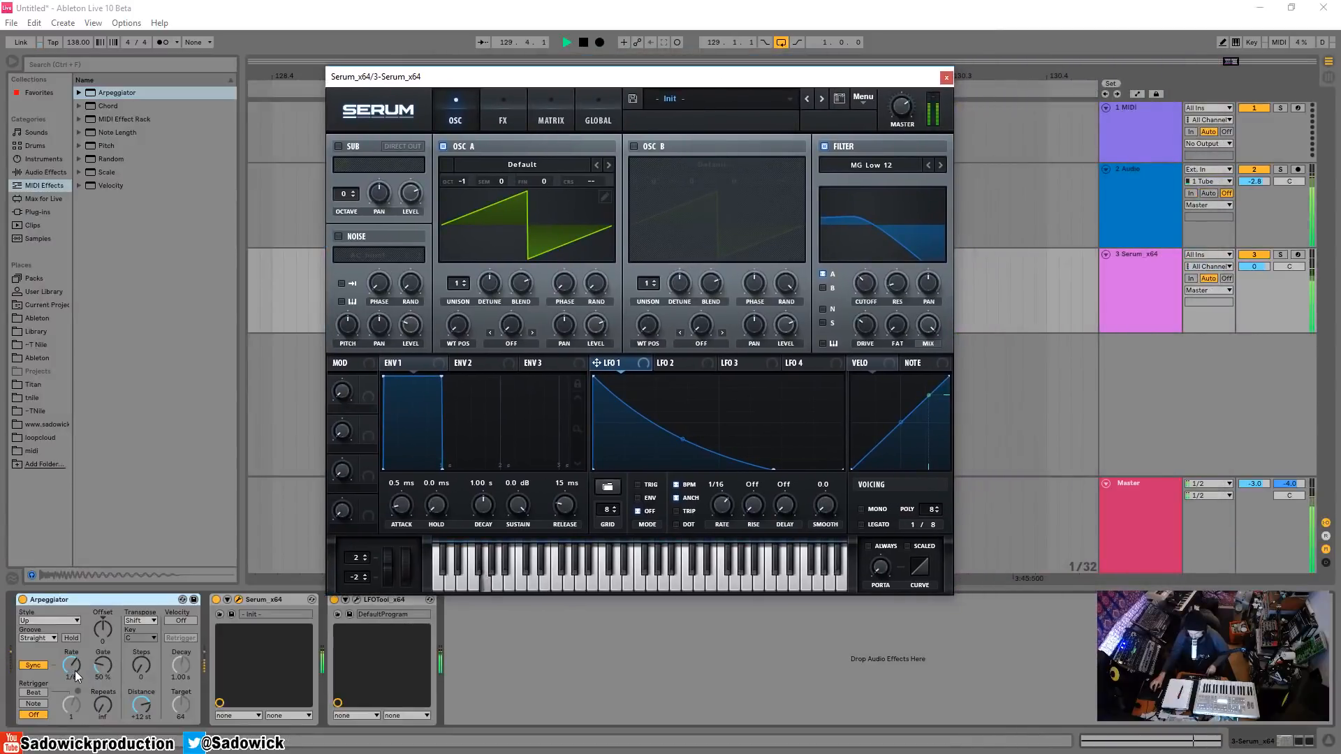
pyautogui.press('space')
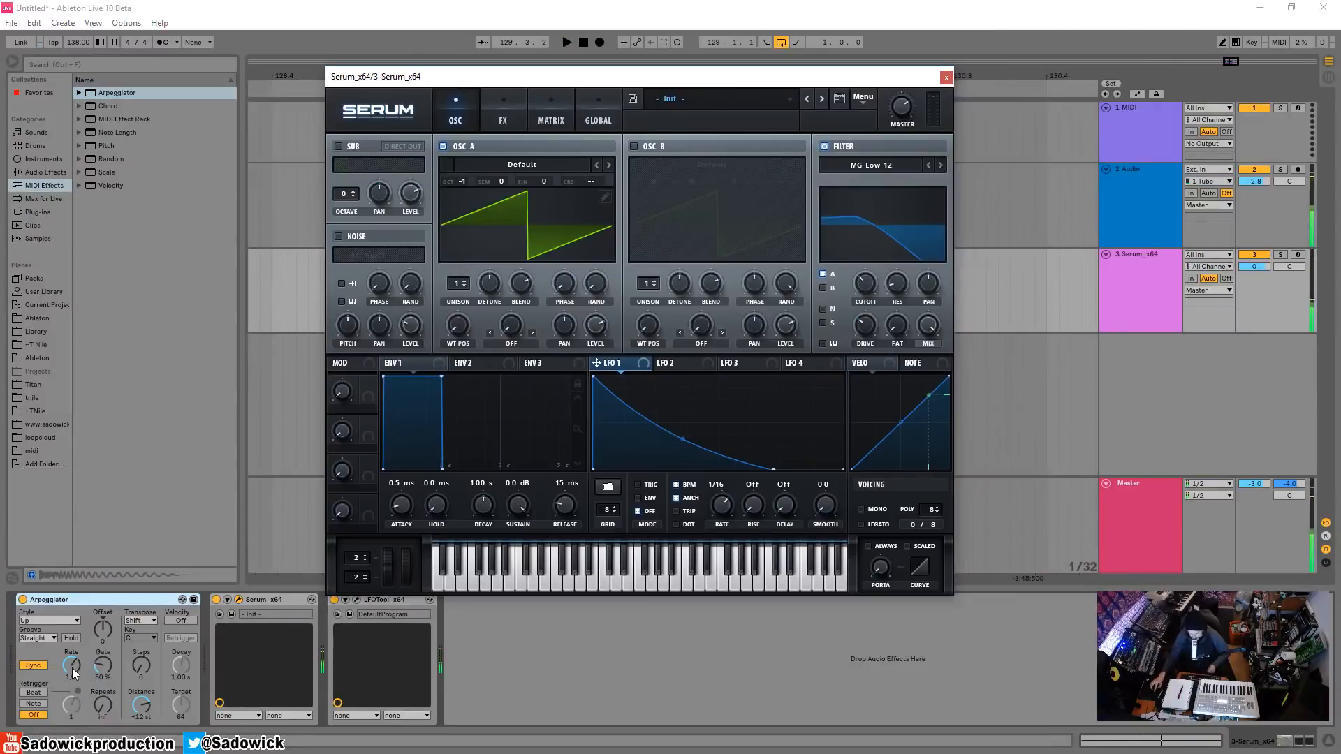
pyautogui.click(73, 671)
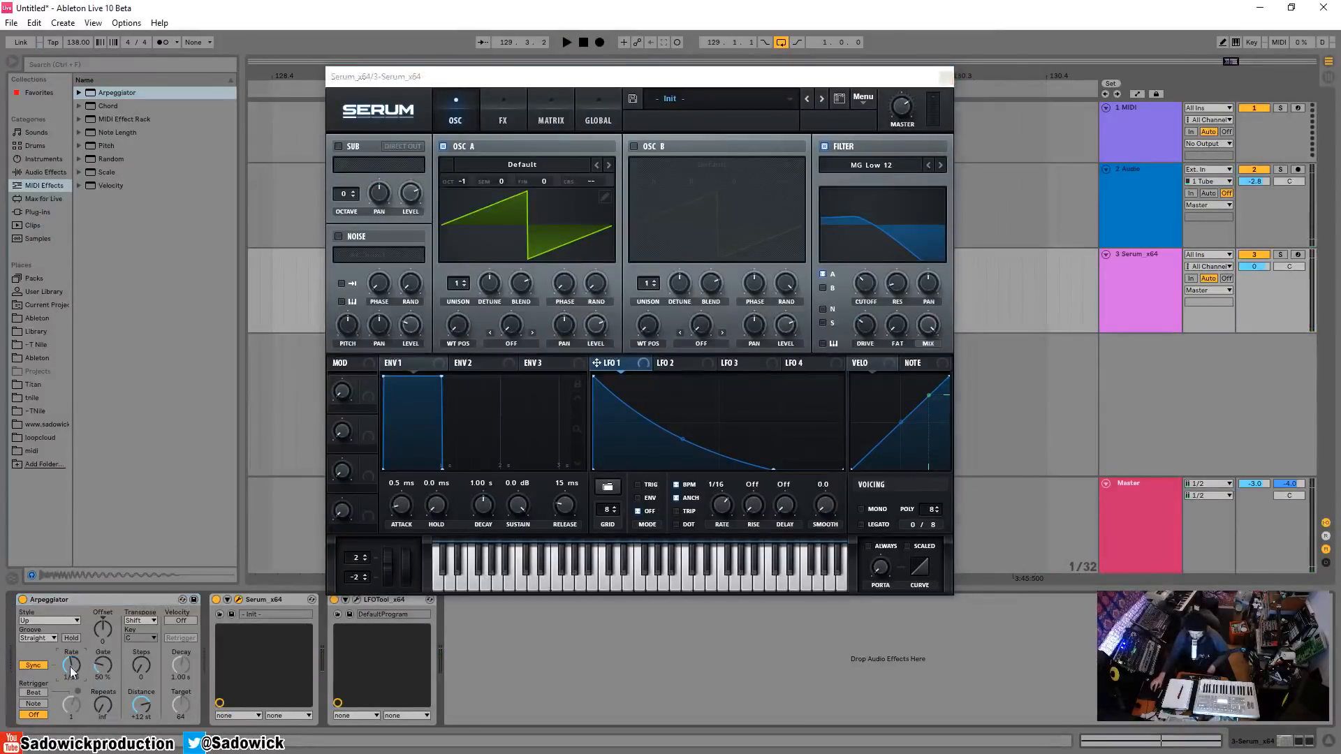
pyautogui.press('space')
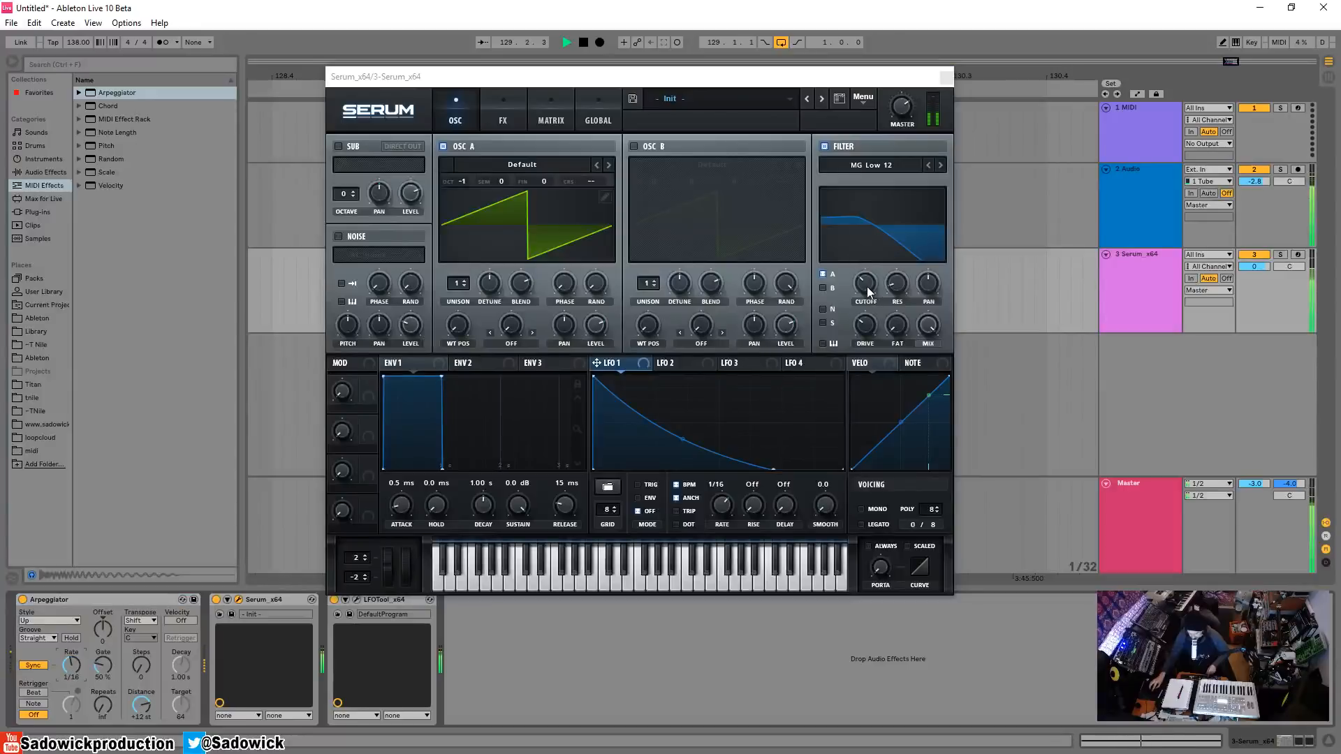
pyautogui.moveTo(866, 286); pyautogui.dragTo(862, 260)
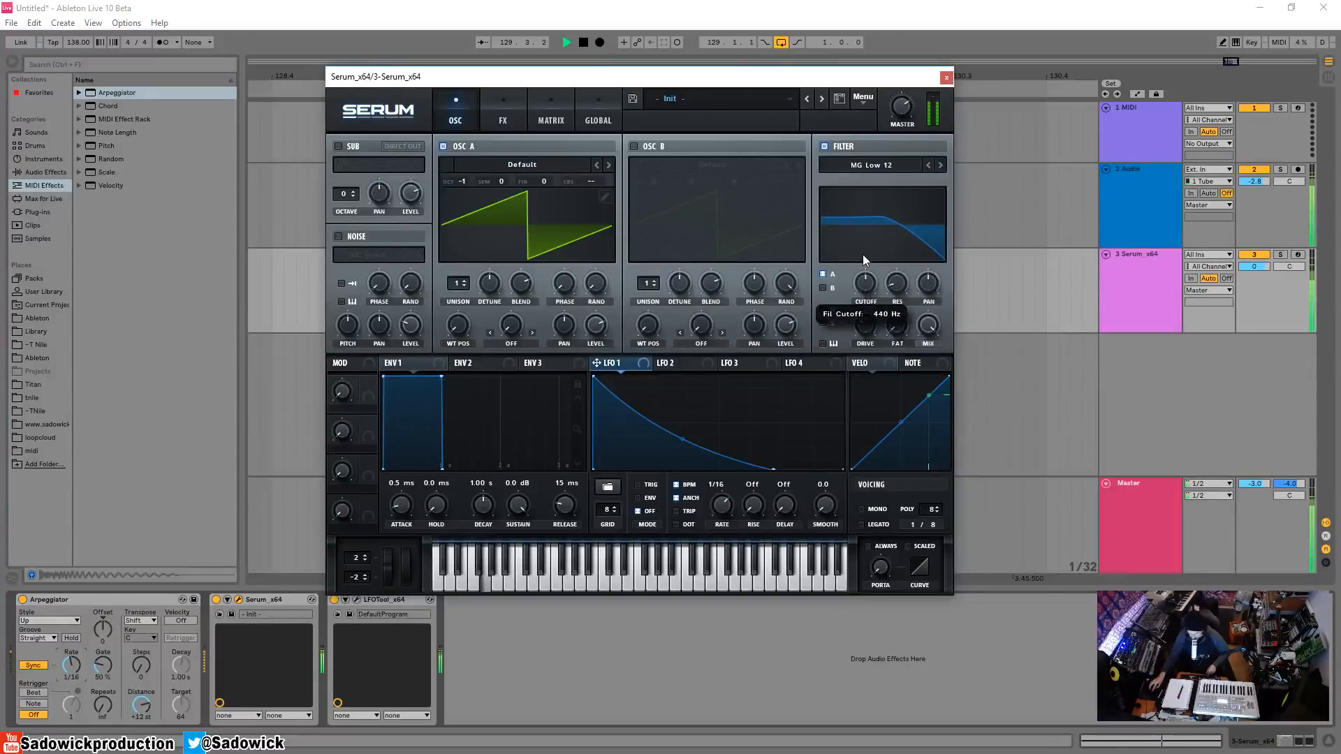
pyautogui.press('space')
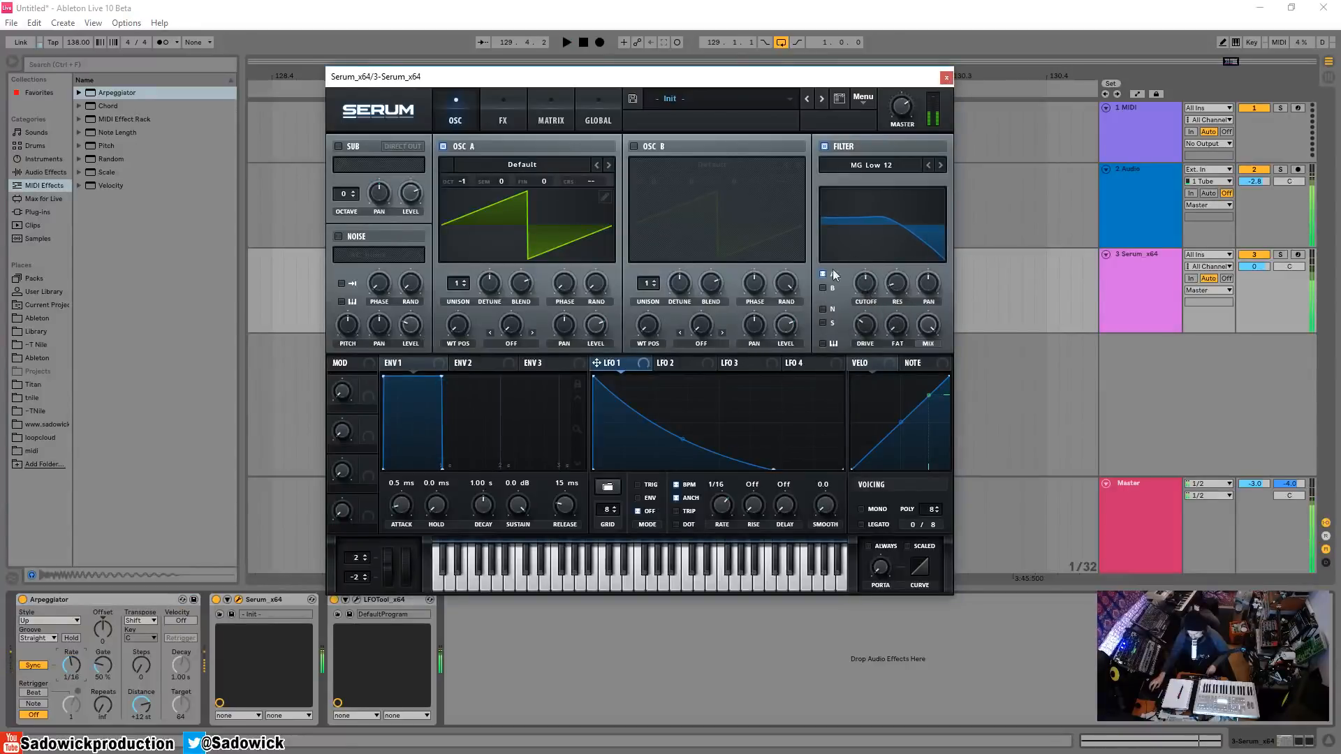
# Set the Arpeggiator's gate to 45% and play the loop to hear the shorter notes.
pyautogui.click(102, 666)
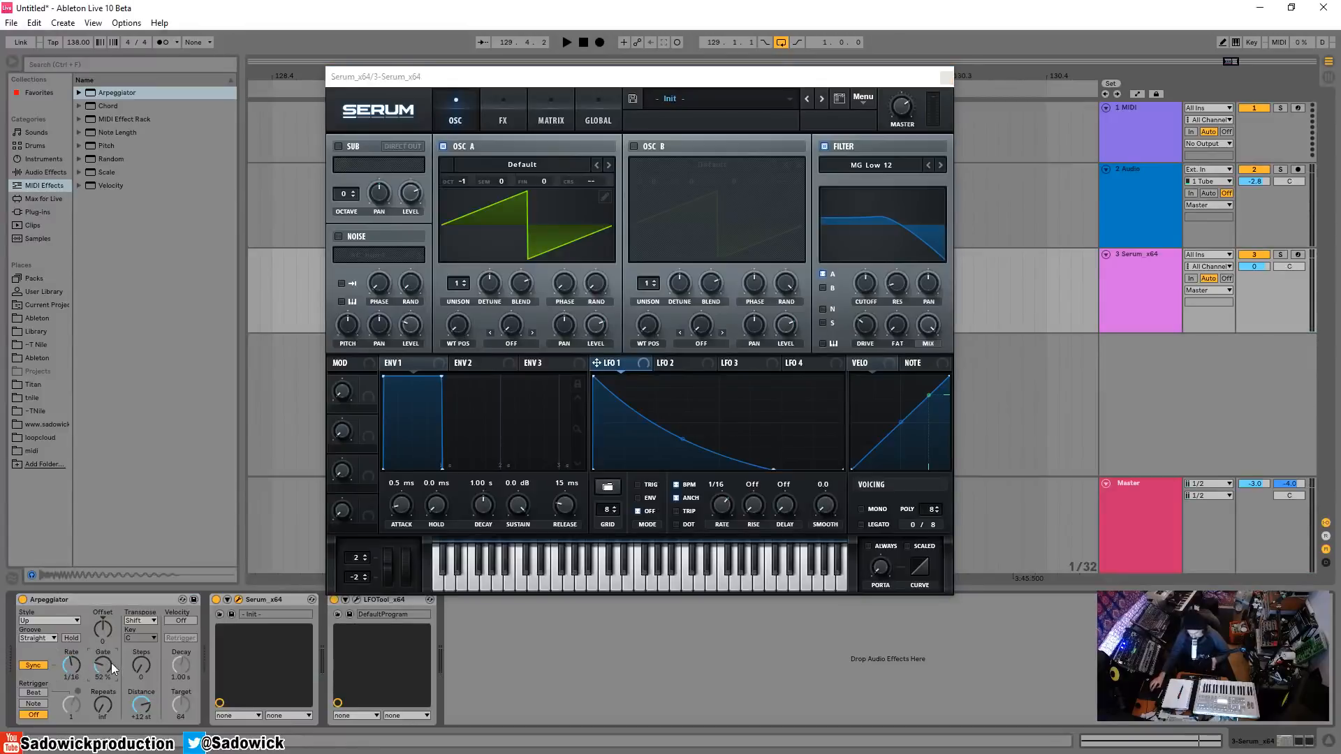
pyautogui.moveTo(112, 668)
pyautogui.mouseDown()
pyautogui.moveTo(102, 635)
pyautogui.moveTo(96, 679)
pyautogui.mouseUp()
pyautogui.press('space')
pyautogui.press('space')
pyautogui.press('space')
pyautogui.press('space')
# Assign Env 2 to Serum's filter cutoff and shape it as a steep curved decay of 910 ms with 0% sustain.
pyautogui.click(500, 365)
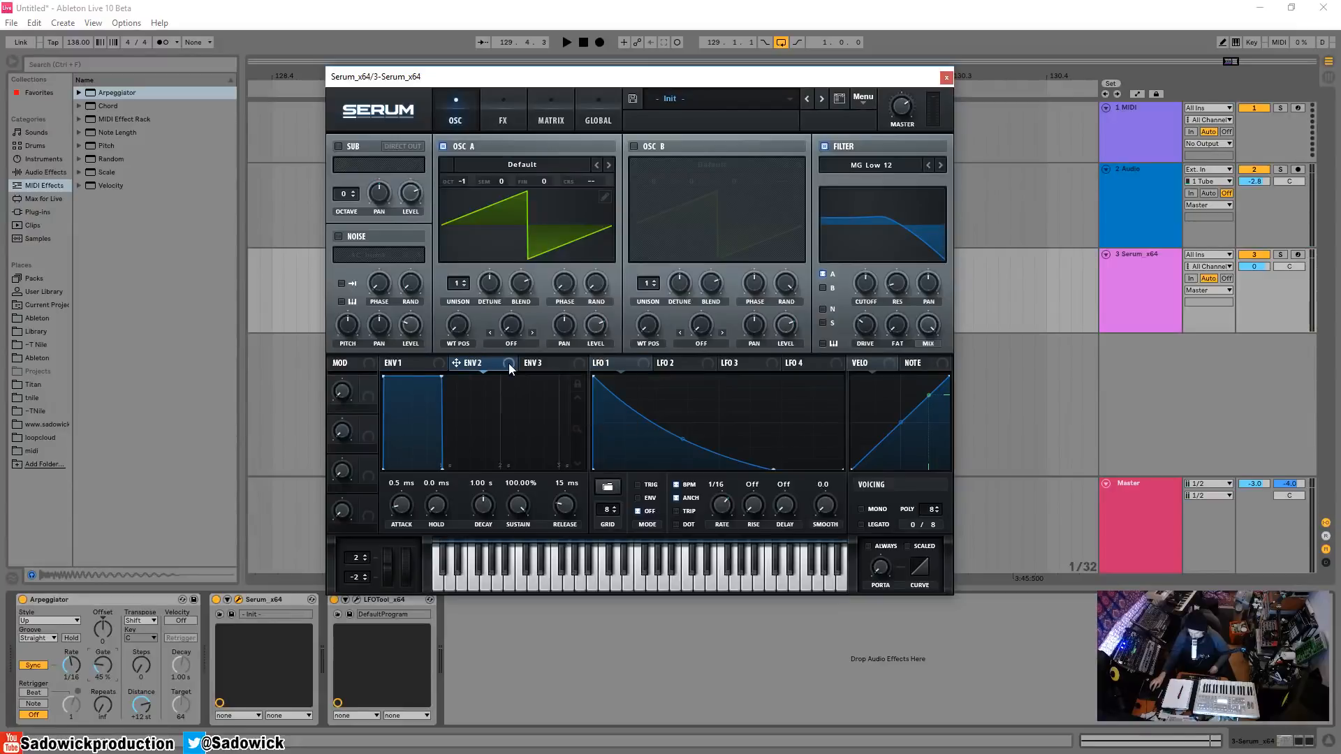
pyautogui.moveTo(828, 292); pyautogui.dragTo(866, 302)
pyautogui.moveTo(441, 377); pyautogui.dragTo(428, 498)
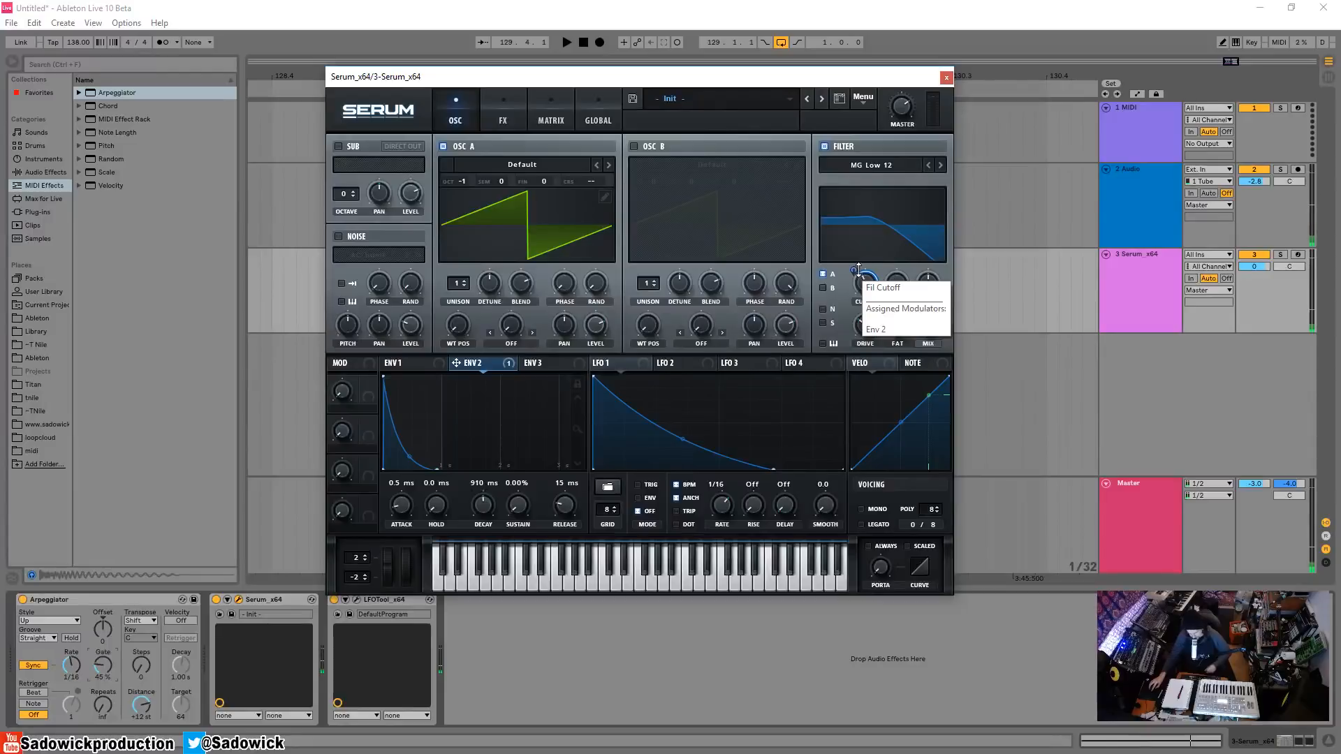
# Adjust Env 2's modulation amount on the filter cutoff and lower the base cutoff while the loop plays.
pyautogui.moveTo(862, 272); pyautogui.dragTo(857, 270)
pyautogui.press('space')
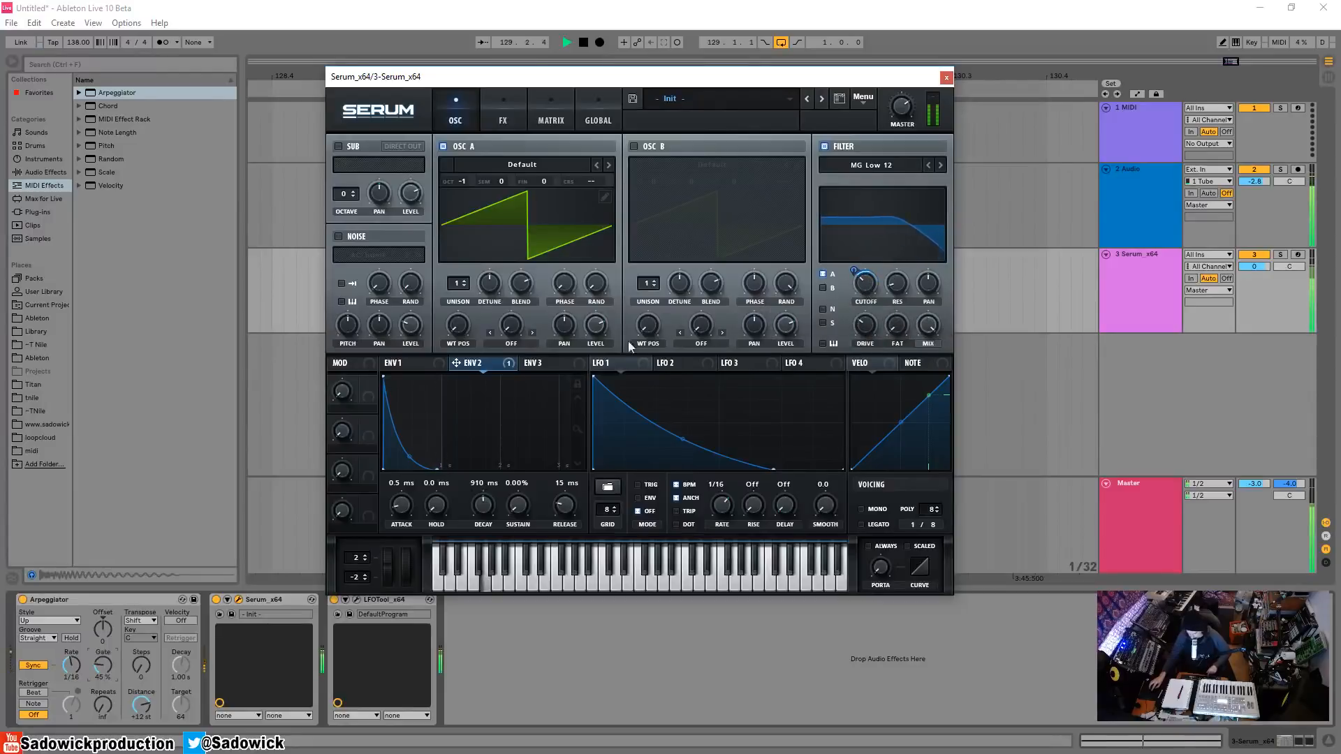
pyautogui.moveTo(866, 284); pyautogui.dragTo(865, 296)
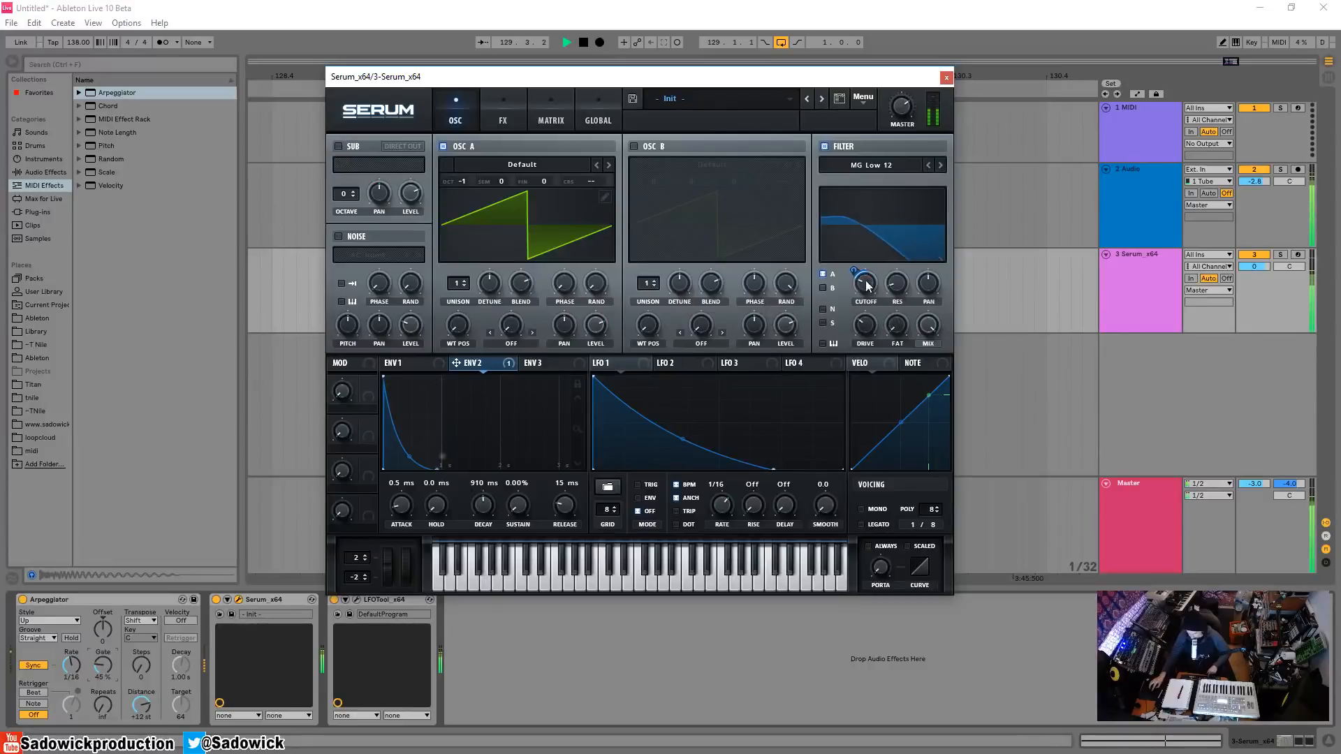
# Set the Arpeggiator's gate to 69% and restart the loop to hear the longer notes.
pyautogui.press('space')
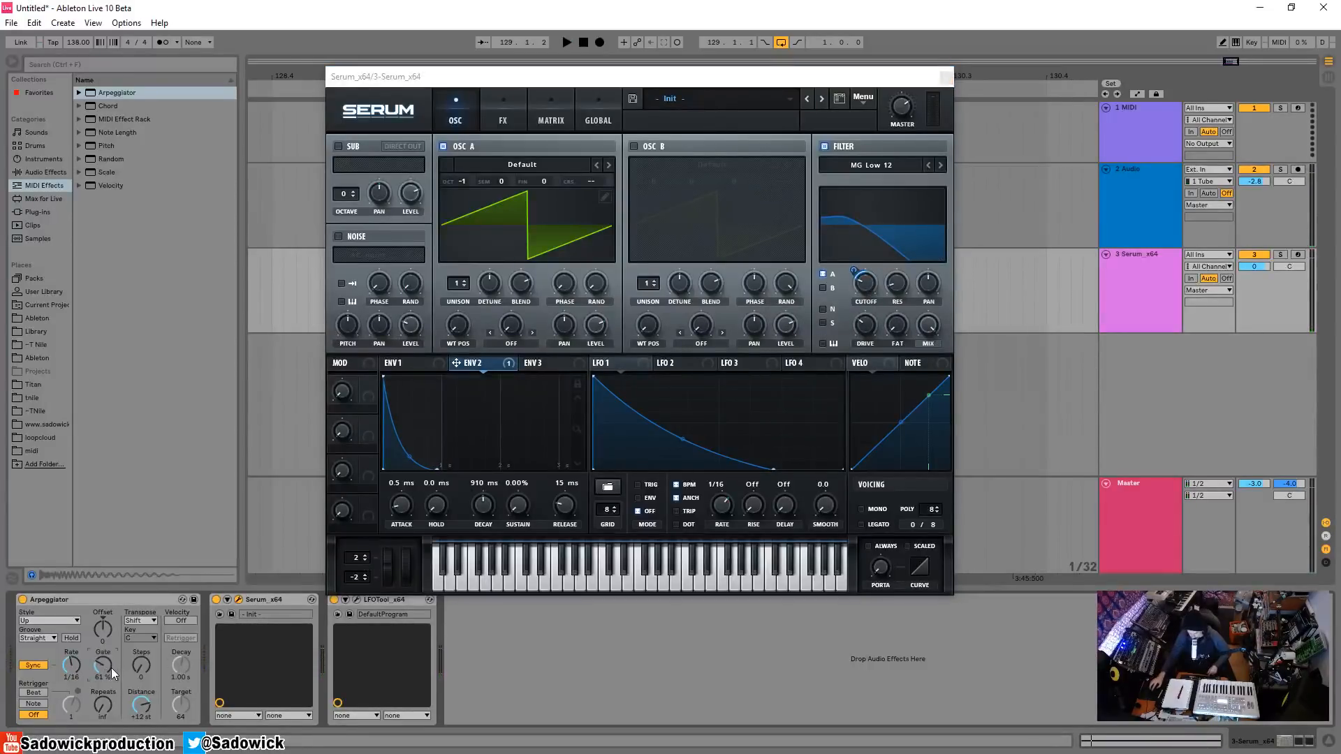
pyautogui.press('space')
pyautogui.moveTo(102, 668); pyautogui.dragTo(102, 661)
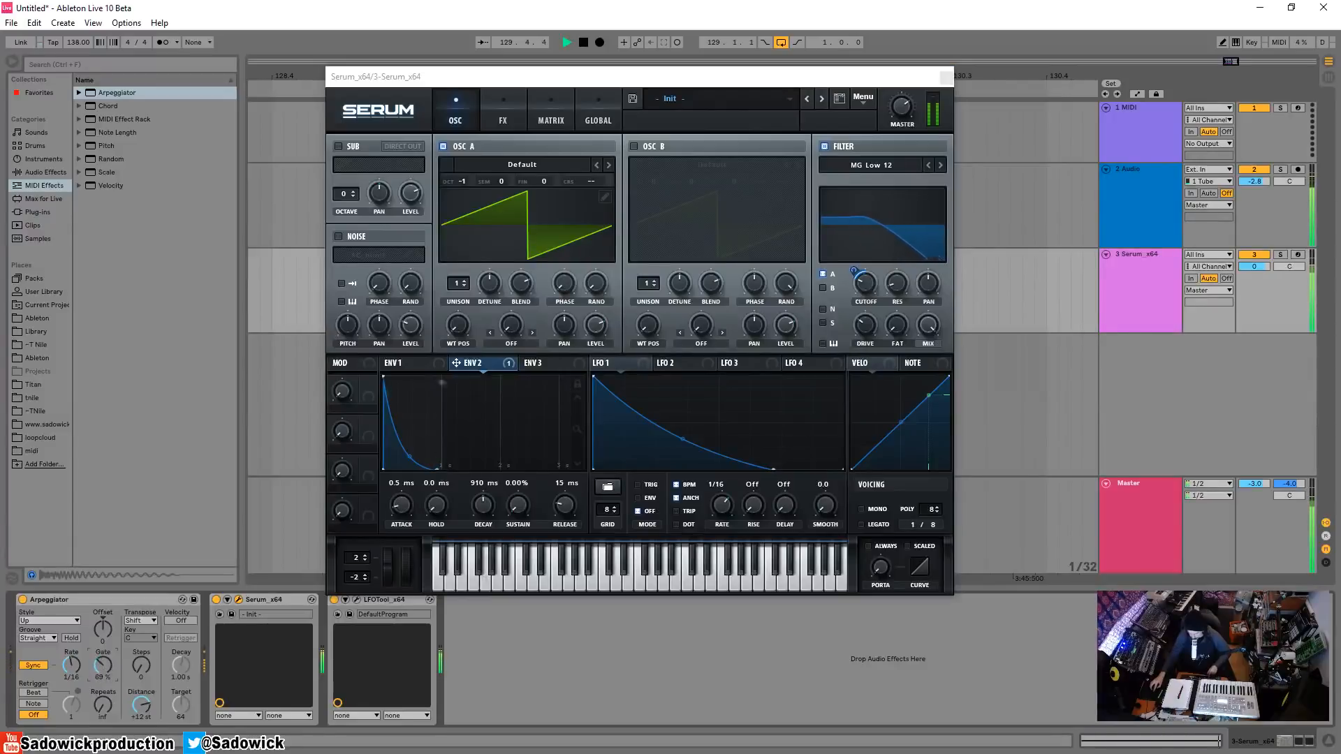
# Set Env 2's decay to 322 ms and readjust Serum's filter cutoff and its modulation amount while listening to the loop.
pyautogui.moveTo(864, 285)
pyautogui.mouseDown()
pyautogui.moveTo(859, 259)
pyautogui.moveTo(866, 279)
pyautogui.mouseUp()
pyautogui.press('space')
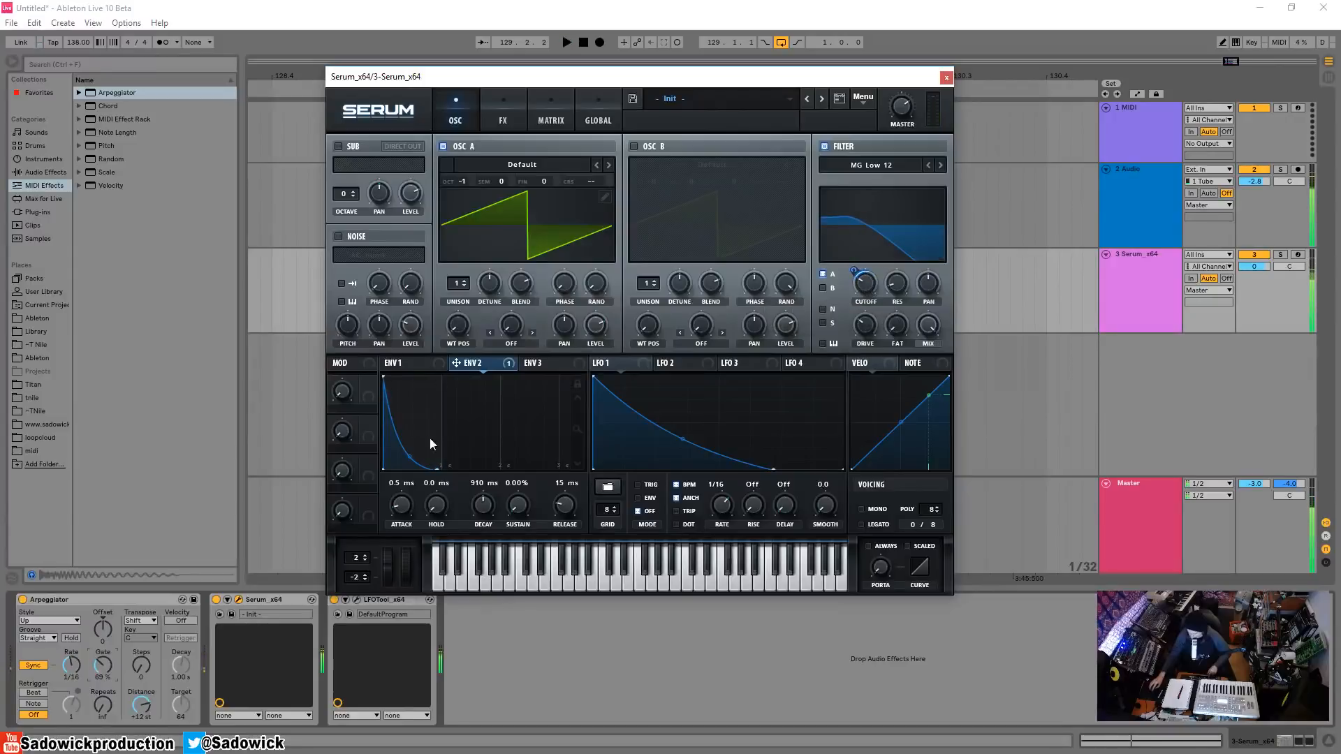
pyautogui.moveTo(491, 508); pyautogui.dragTo(495, 524)
pyautogui.press('space')
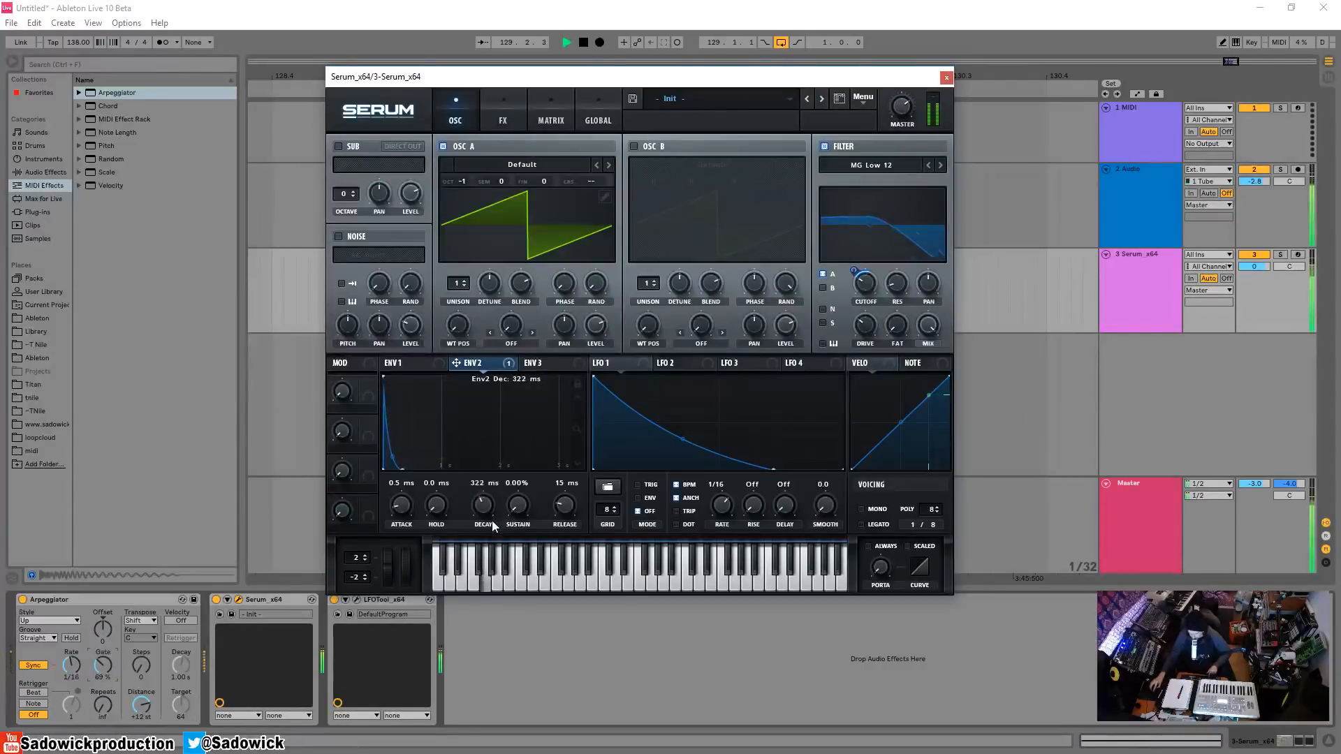
pyautogui.moveTo(868, 289)
pyautogui.moveTo(857, 264)
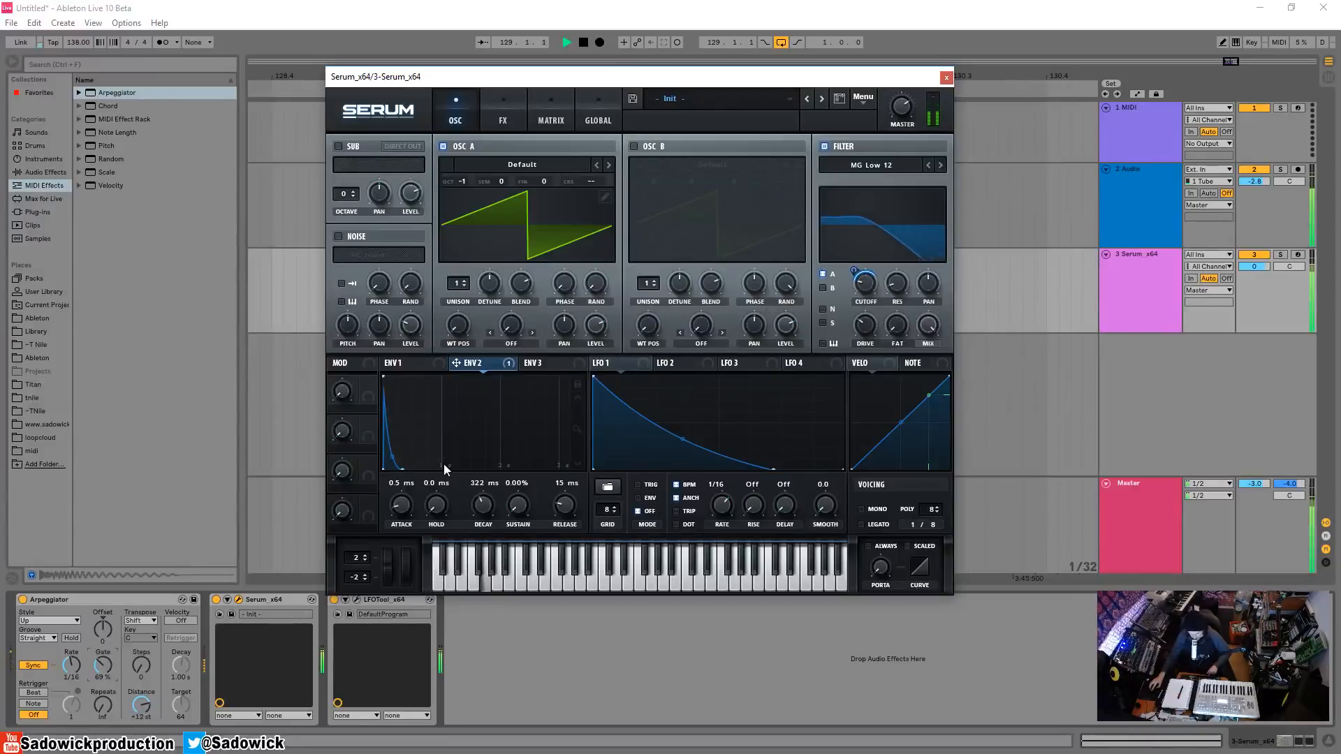
pyautogui.press('space')
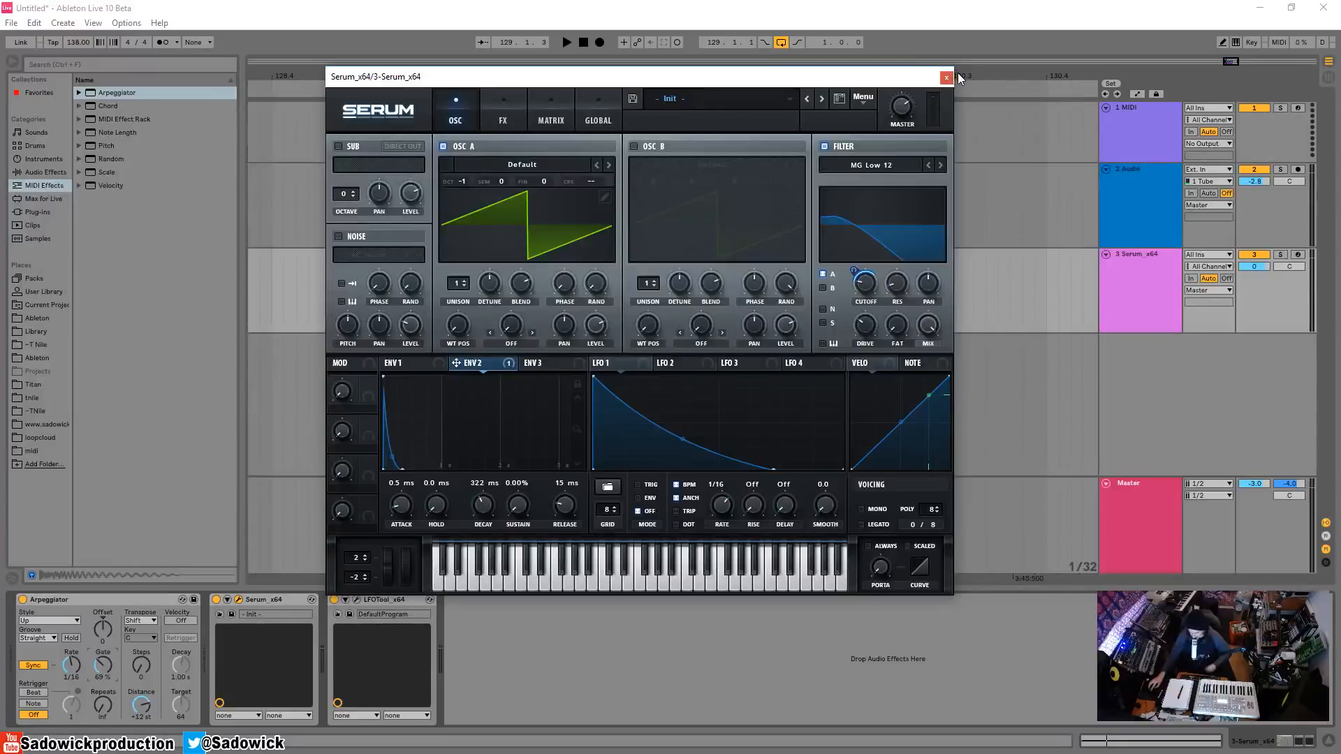
# Delete the Arpeggiator from the bass track and close the Serum plug-in window.
pyautogui.rightClick(102, 600)
pyautogui.click(107, 606)
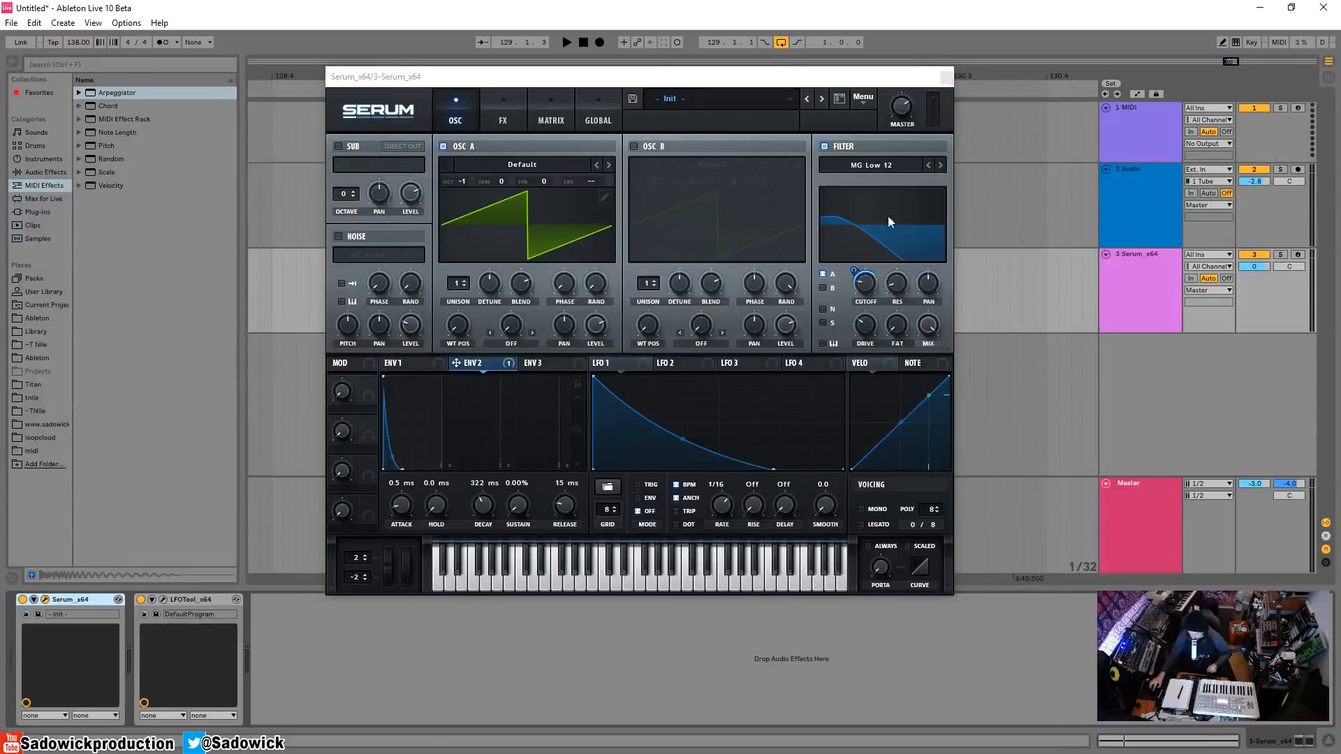
pyautogui.click(946, 77)
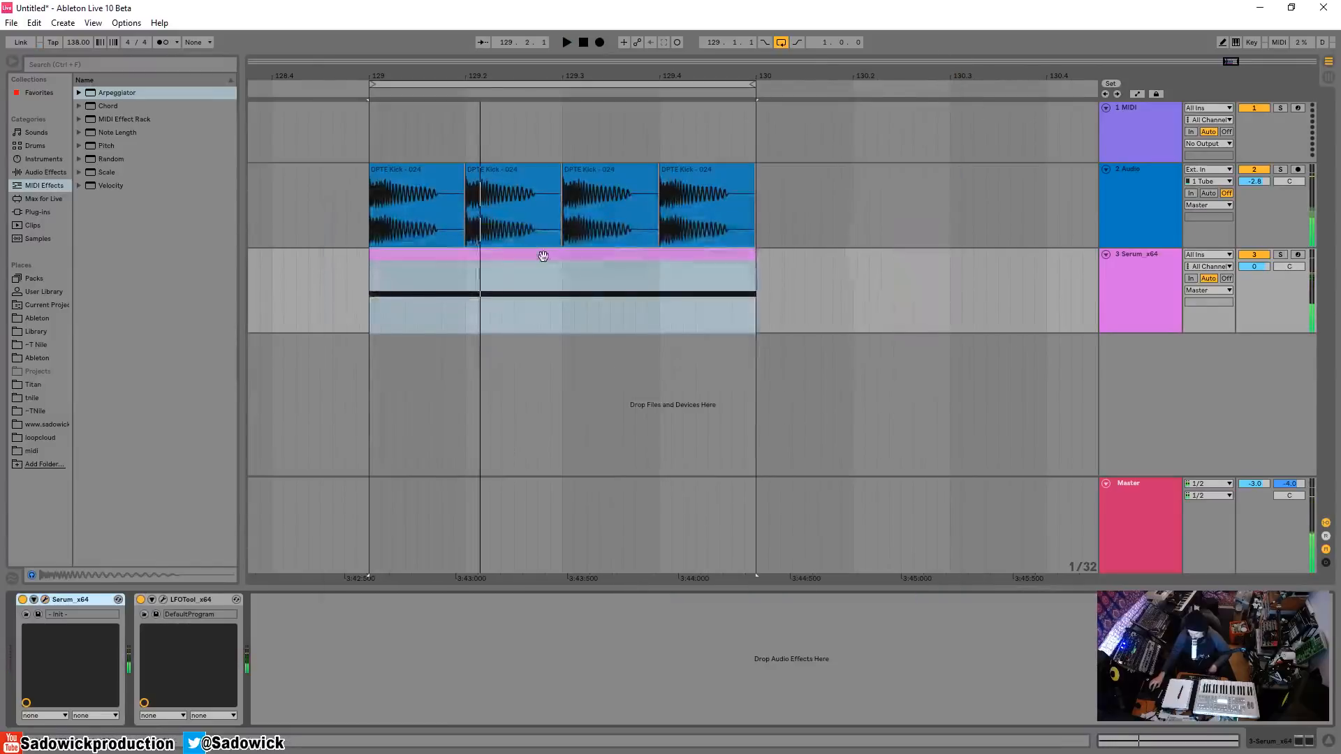
# Open the bass MIDI clip in an enlarged note editor, fold it to the used notes, and set a fixed 1/16 grid.
pyautogui.click(544, 254)
pyautogui.doubleClick(544, 254)
pyautogui.moveTo(614, 546); pyautogui.dragTo(613, 288)
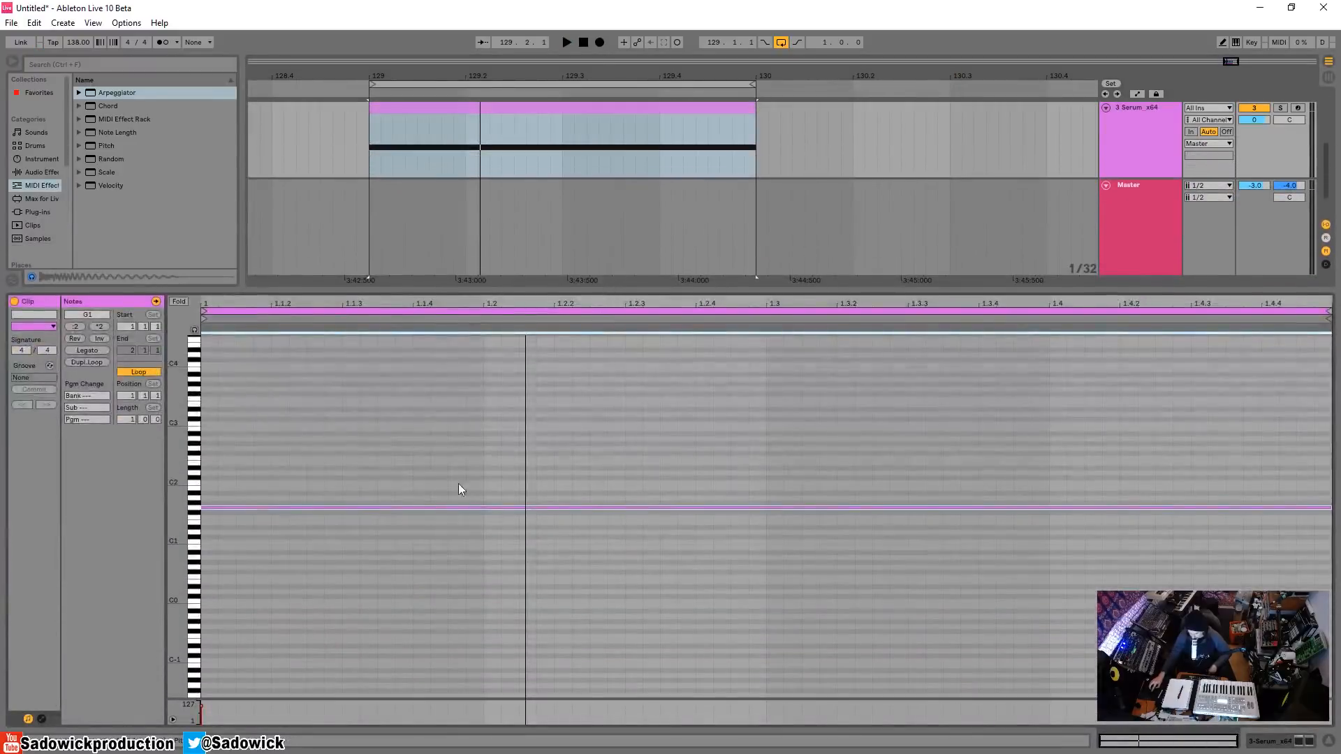
pyautogui.click(179, 302)
pyautogui.rightClick(597, 397)
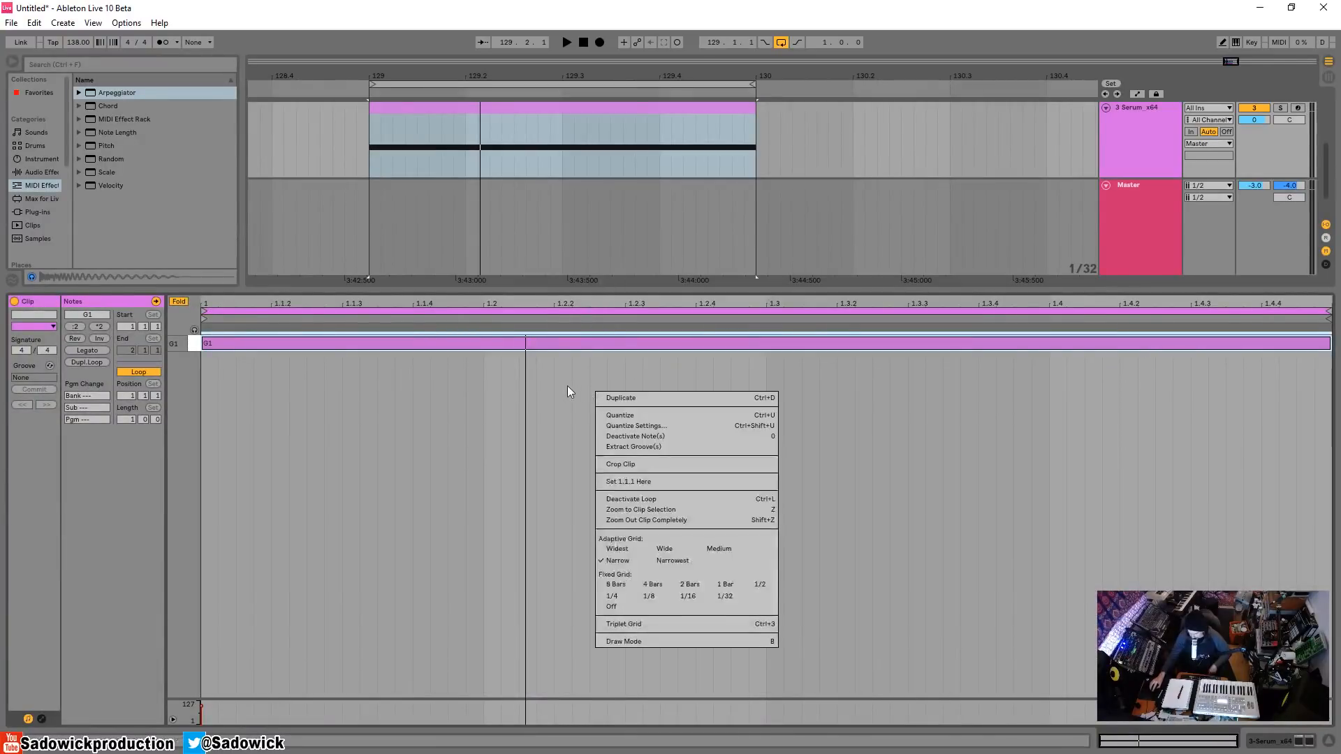
pyautogui.click(688, 599)
# Turn the long G1 note into three slightly shortened sixteenth notes at 1.1.2, 1.1.3 and 1.1.4.
pyautogui.moveTo(1329, 343); pyautogui.dragTo(319, 343)
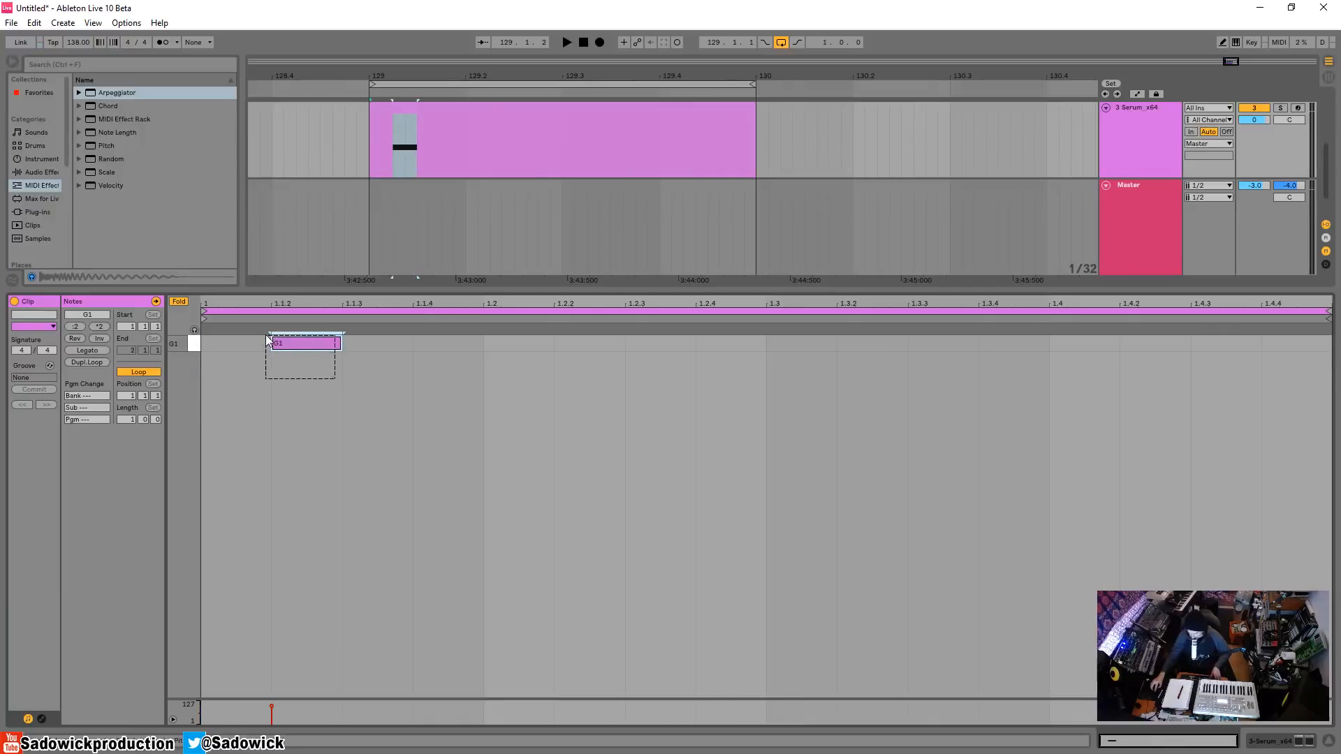
pyautogui.hotkey('ctrl', 'd')
pyautogui.hotkey('ctrl', 'd')
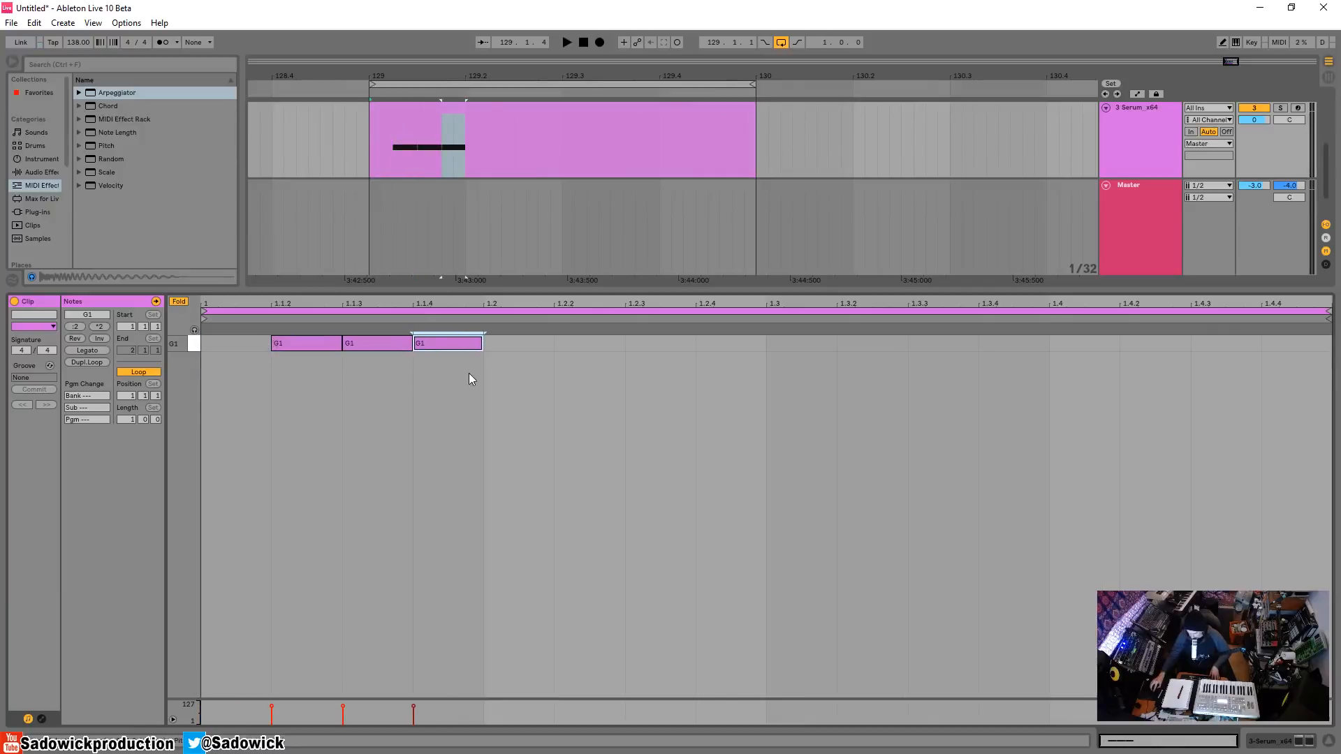
pyautogui.moveTo(468, 373); pyautogui.dragTo(134, 299)
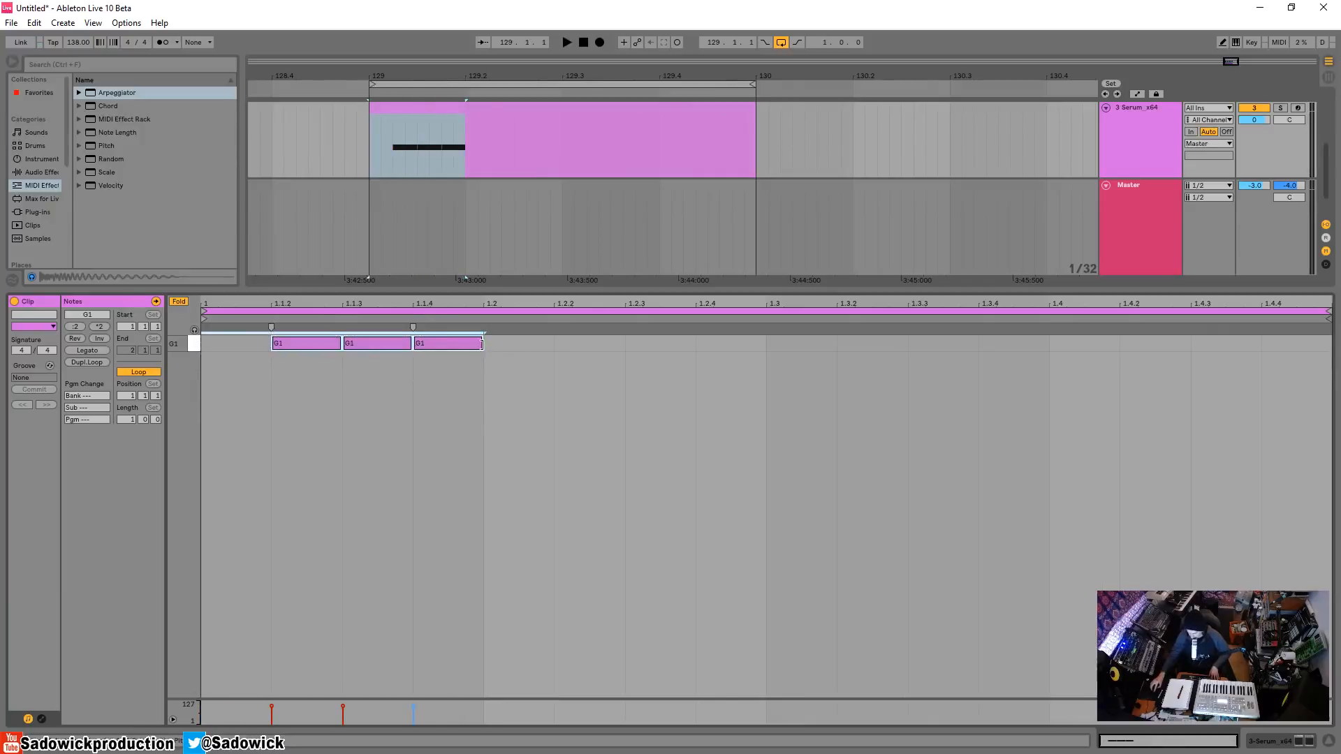
pyautogui.moveTo(482, 344); pyautogui.dragTo(198, 328)
# Duplicate the first beat's three-note pattern across the other three beats and play the loop.
pyautogui.click(486, 366)
pyautogui.hotkey('ctrl', 'd')
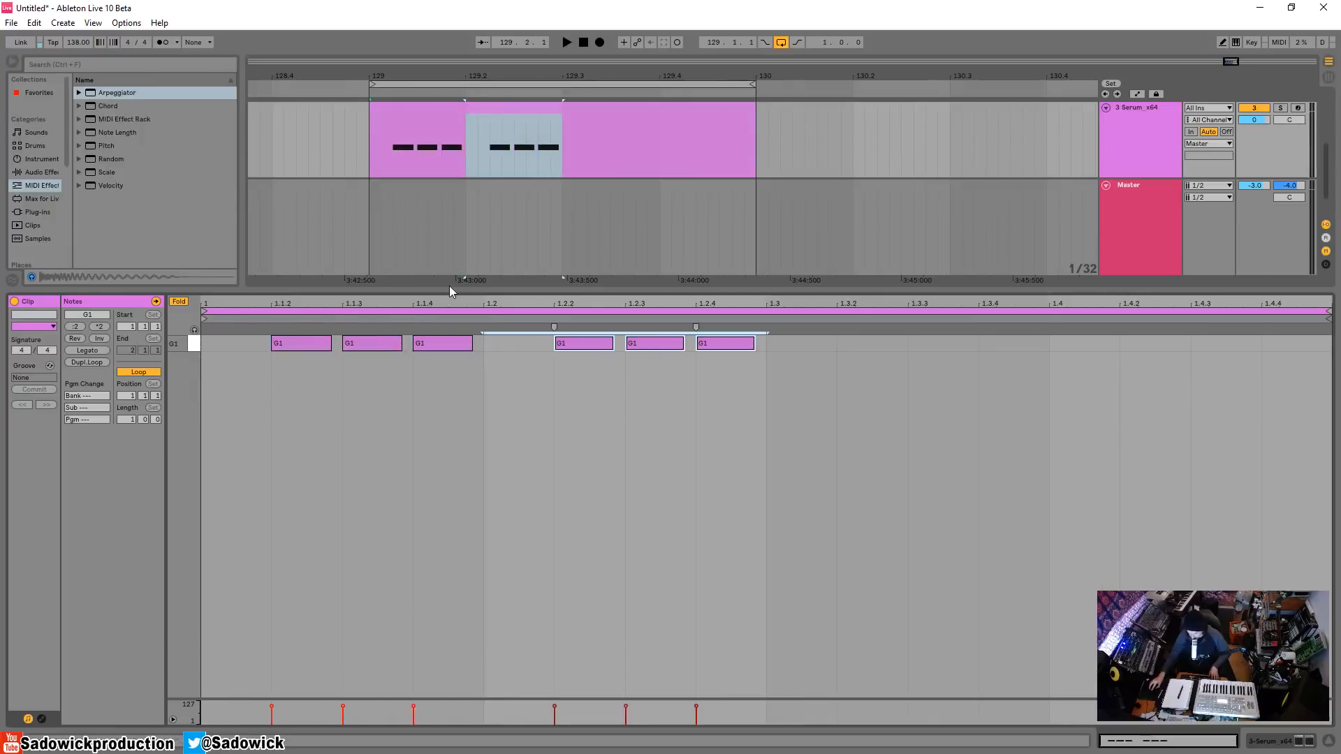
pyautogui.hotkey('ctrl', 'd')
pyautogui.hotkey('ctrl', 'd')
pyautogui.press('space')
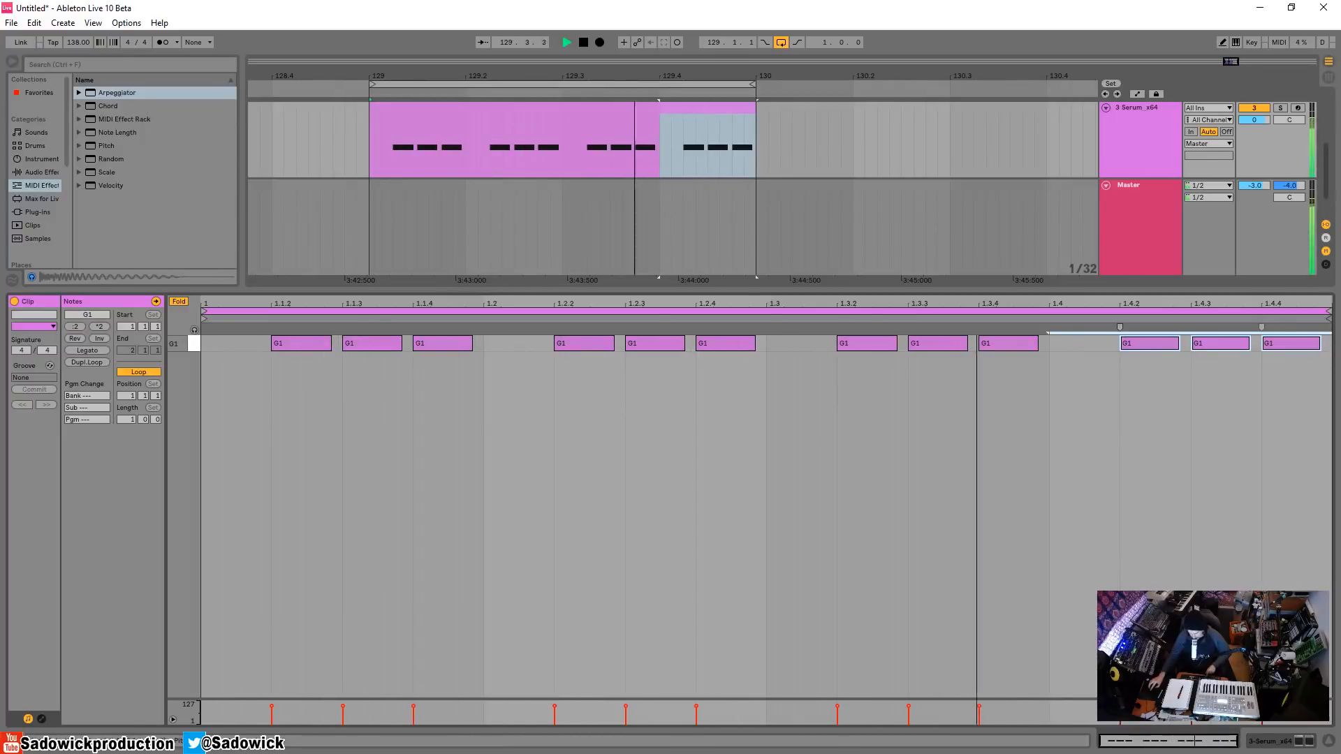
pyautogui.press('space')
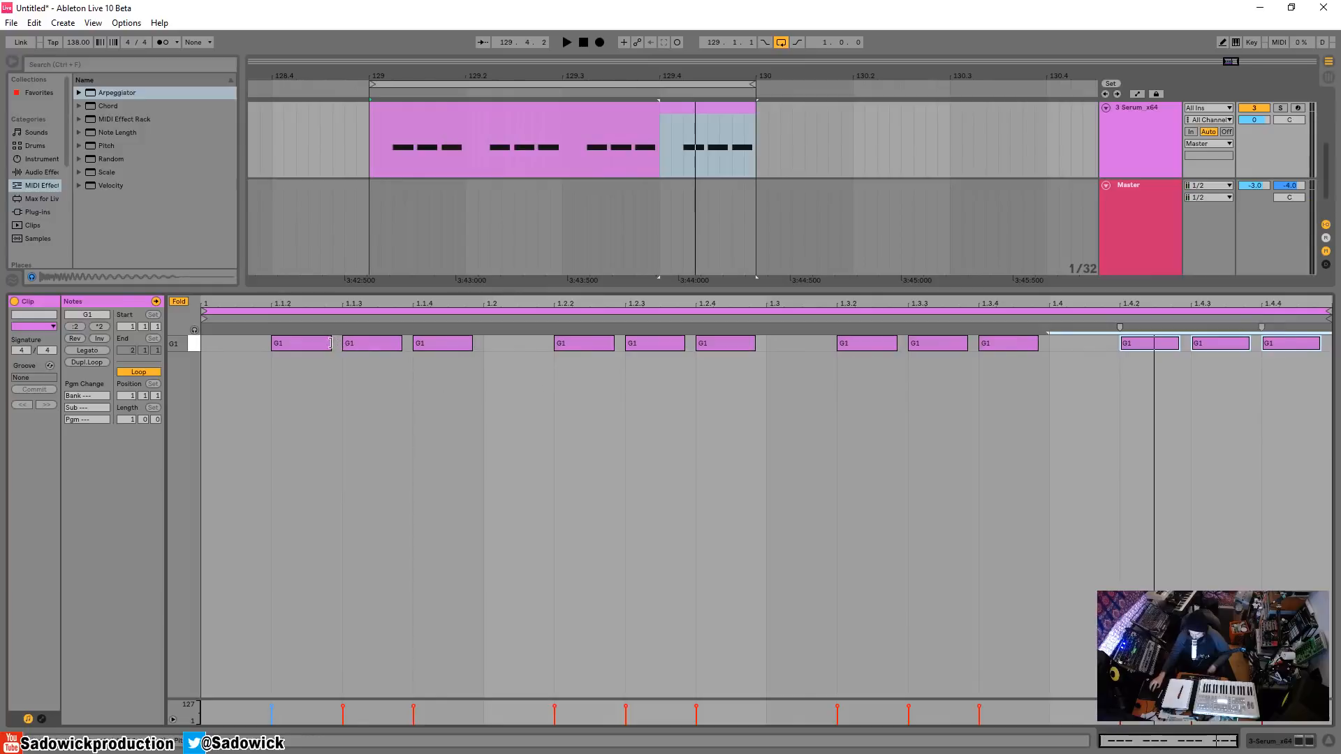
# Shorten the first and third G1 notes of the first beat, leaving the middle one longer, and play the loop.
pyautogui.moveTo(330, 343); pyautogui.dragTo(308, 343)
pyautogui.moveTo(467, 344)
pyautogui.mouseDown()
pyautogui.moveTo(482, 354)
pyautogui.moveTo(452, 345)
pyautogui.mouseUp()
pyautogui.press('space')
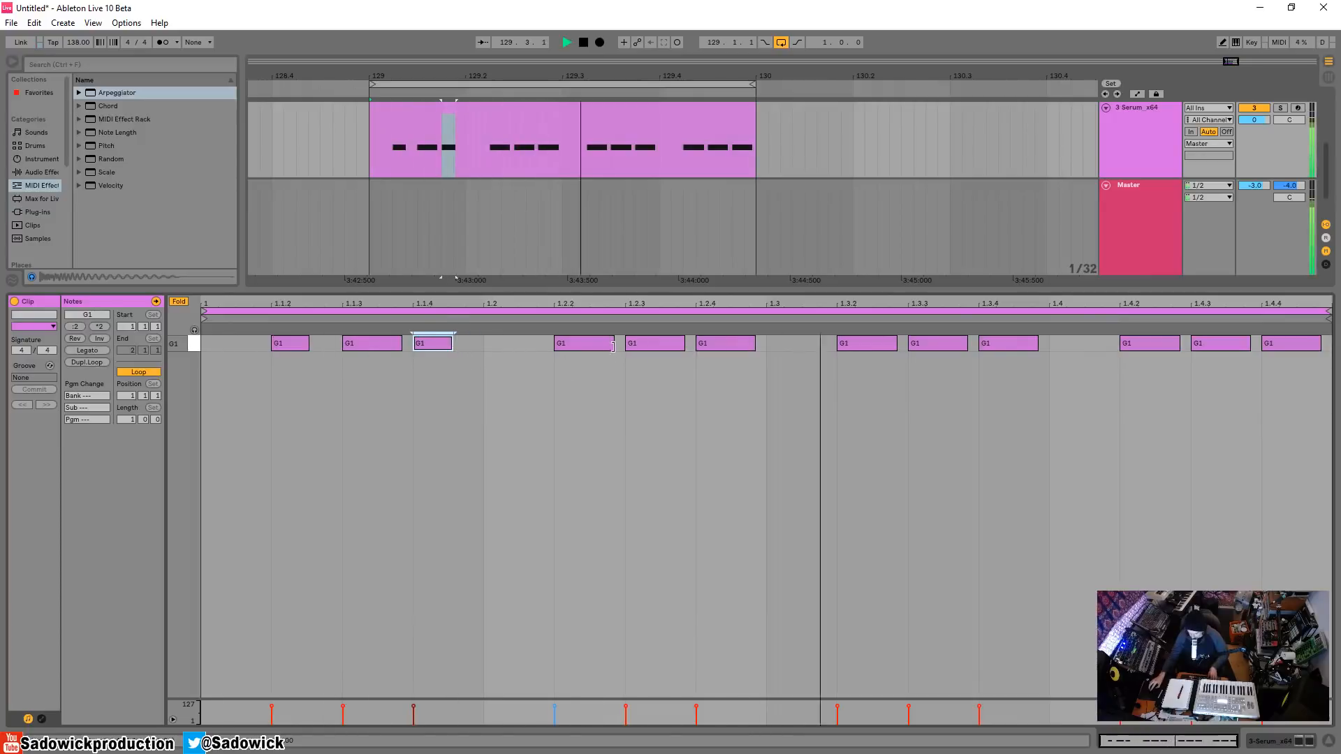
pyautogui.press('space')
# Replace the notes in beats 2 to 4 with duplicates of the first beat, play the loop, and return to the track's devices.
pyautogui.moveTo(518, 370); pyautogui.dragTo(1307, 337)
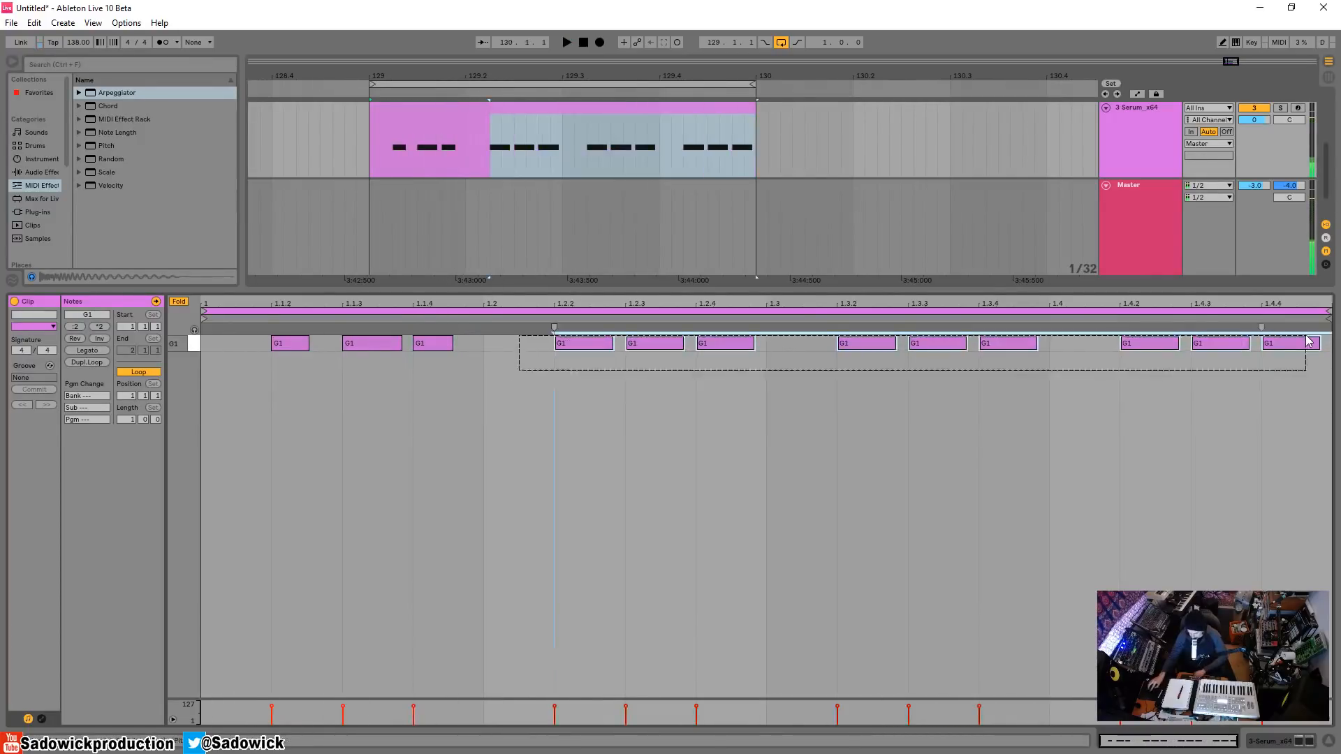
pyautogui.press('Delete')
pyautogui.moveTo(475, 377); pyautogui.dragTo(205, 343)
pyautogui.hotkey('ctrl', 'd')
pyautogui.hotkey('ctrl', 'd')
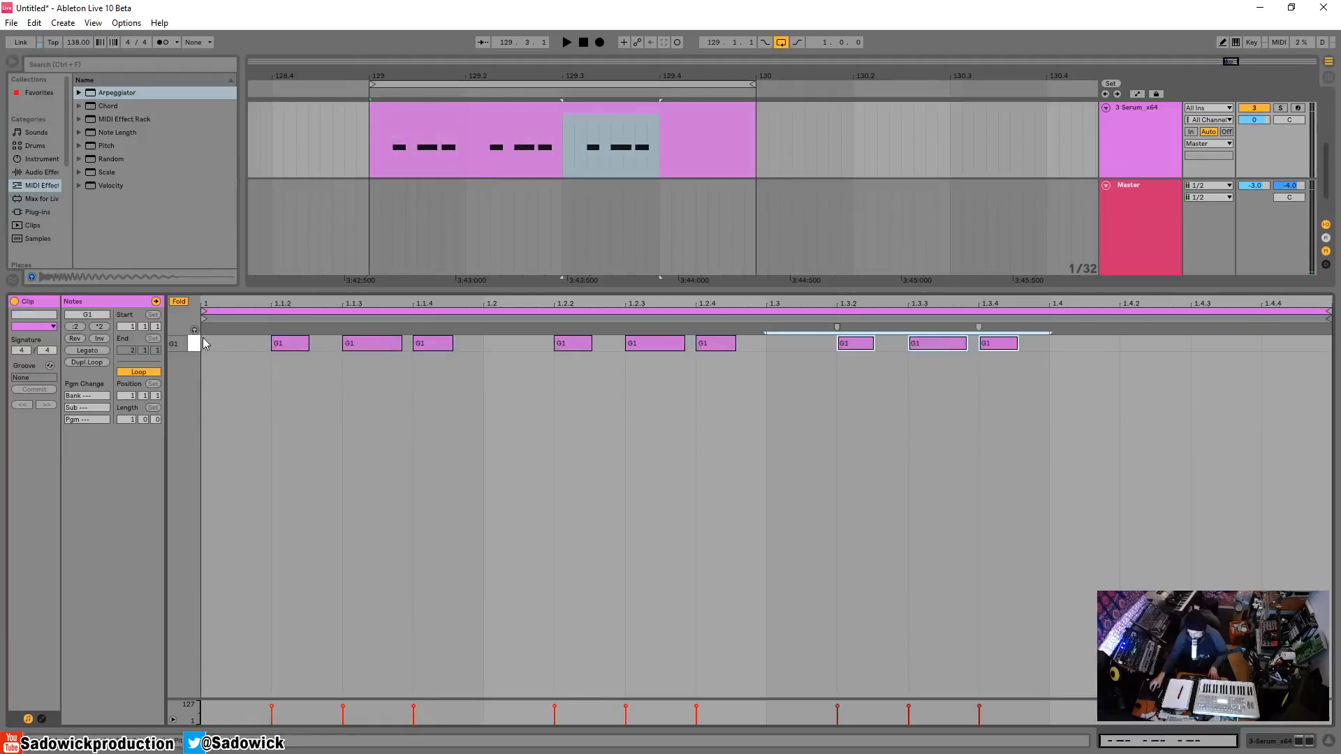
pyautogui.hotkey('ctrl', 'd')
pyautogui.press('space')
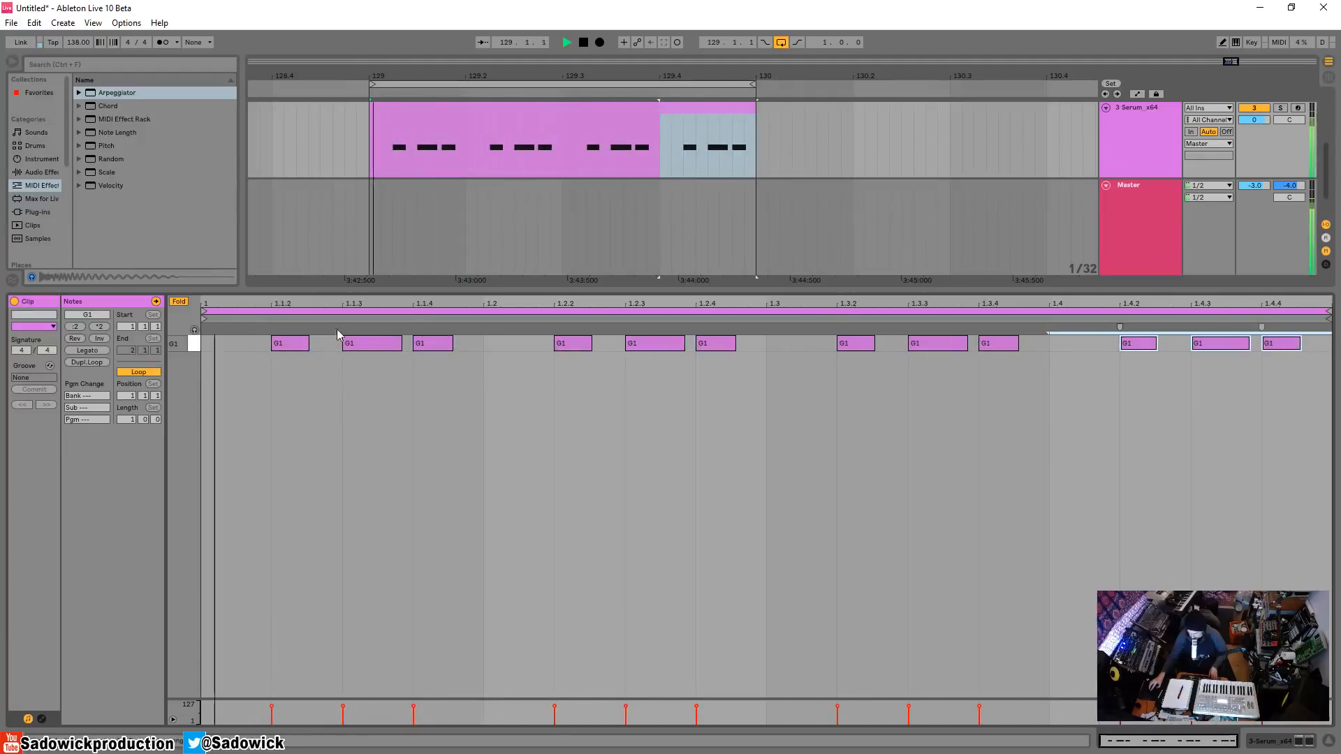
pyautogui.press('space')
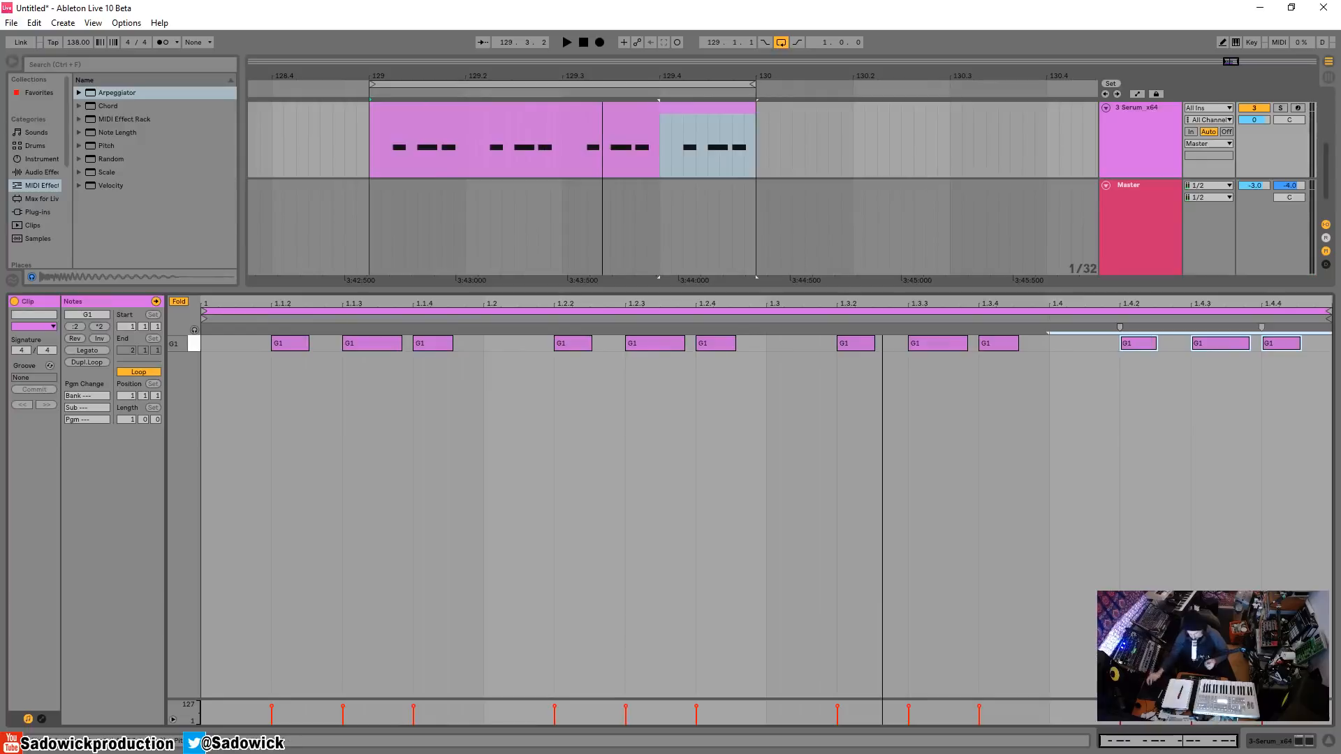
pyautogui.hotkey('shift', 'Tab')
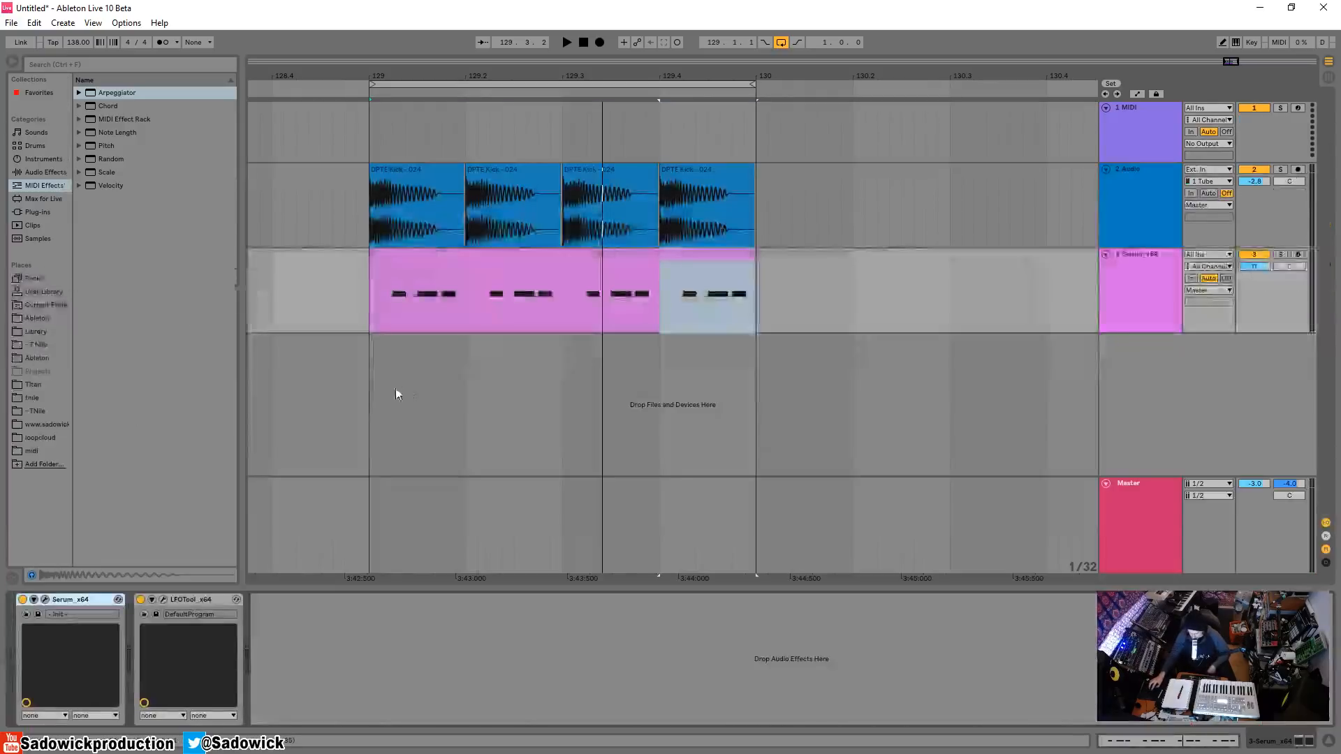